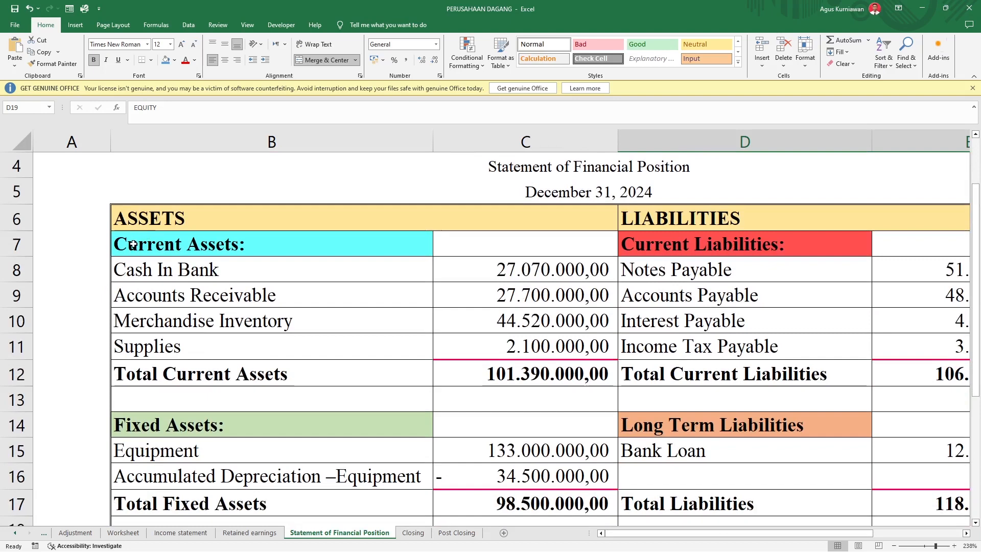
Step: Compare the Current Assets accounts, Cash In Bank to Supplies, on the Statement of Financial Position with their account numbers and descriptions on the Worksheet
left_click(133, 245)
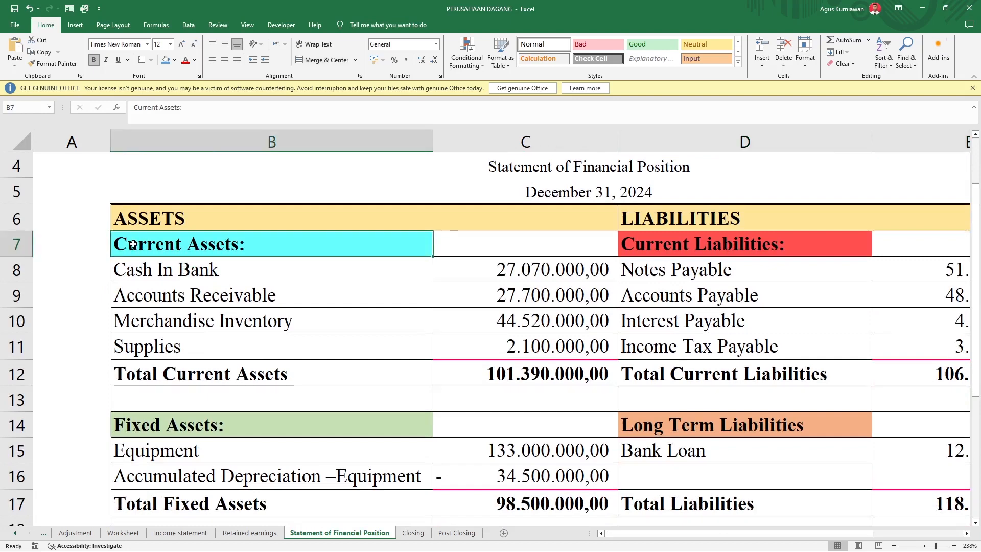
left_click(148, 272)
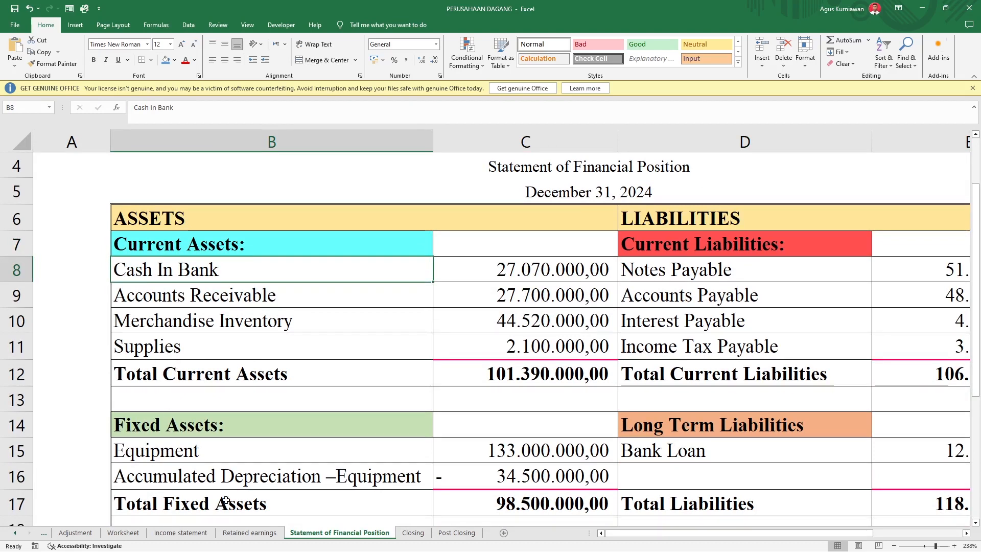
left_click(123, 532)
scroll(207, 373, "up", 9)
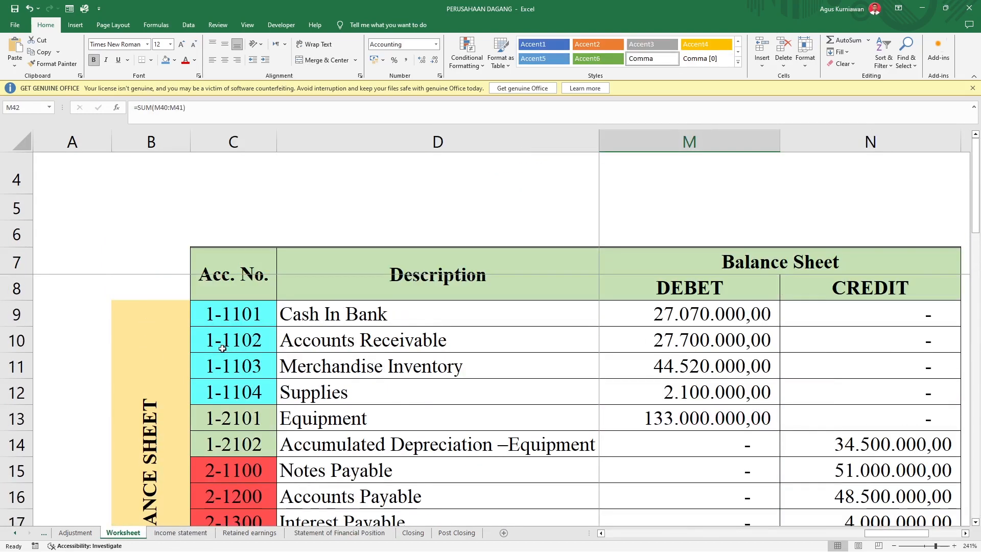
left_click(236, 396)
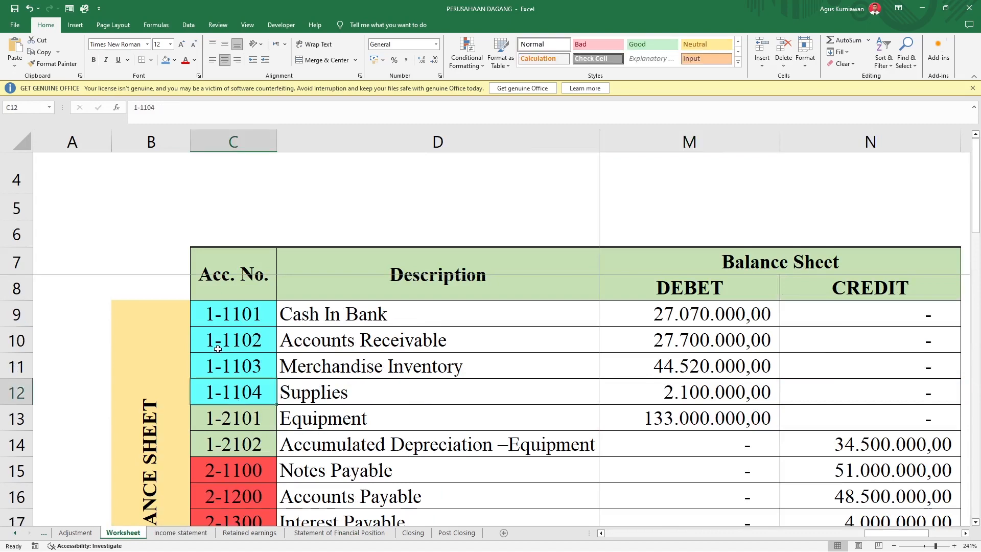
scroll(217, 349, "up", 2)
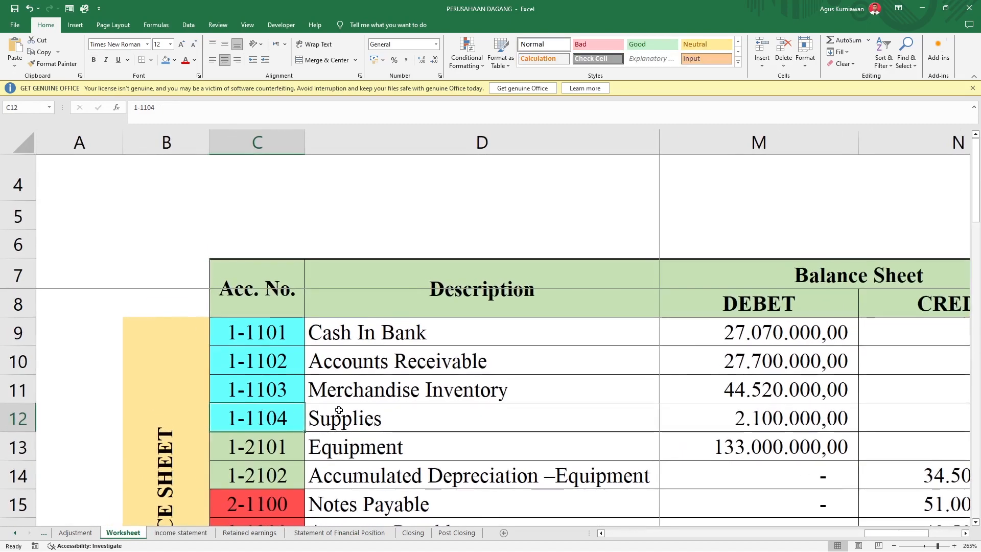
left_click(382, 412)
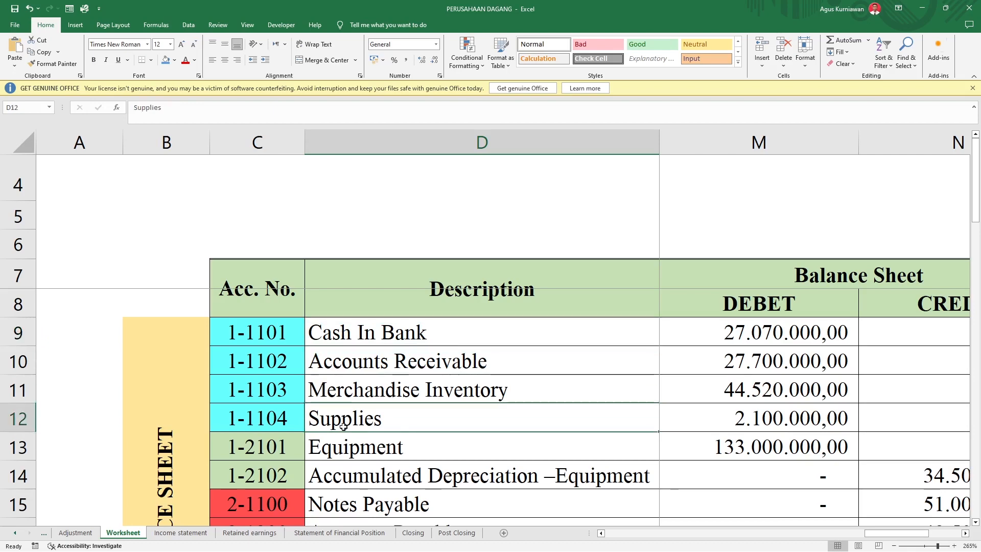
left_click(340, 532)
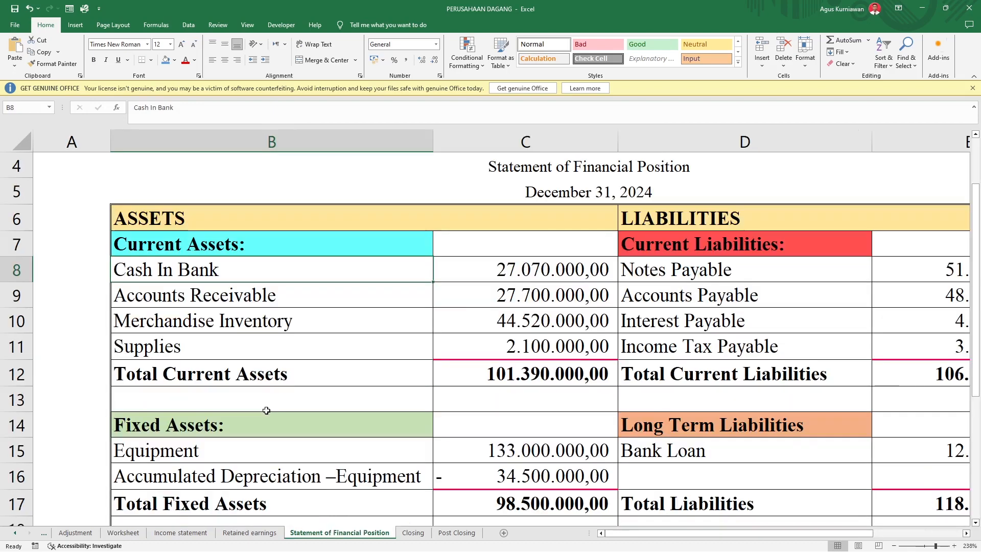
left_click(351, 347)
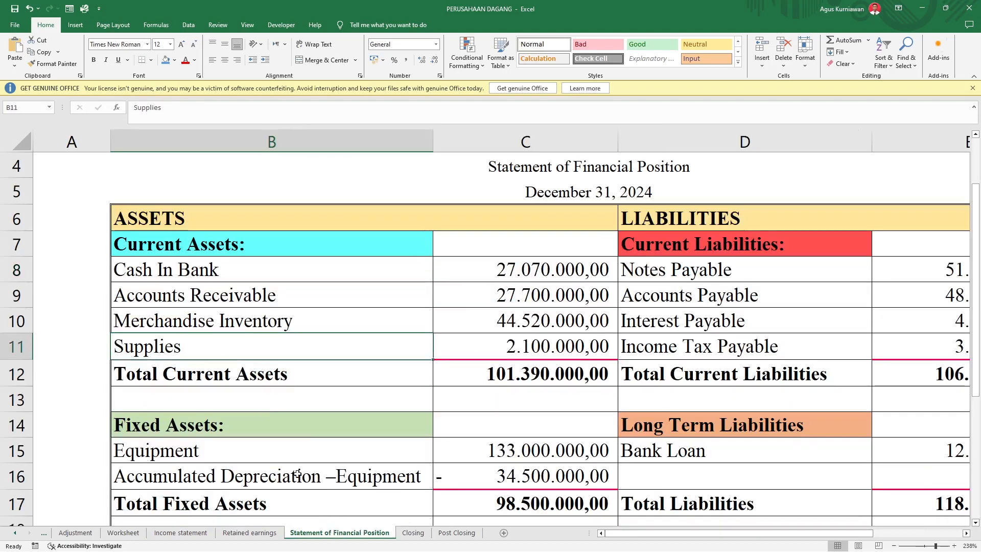
Step: Compare the Worksheet's Balance Sheet debit amounts for Cash In Bank through Supplies with the linked Current Assets amounts on the Statement of Financial Position
left_click(123, 533)
left_click(807, 330)
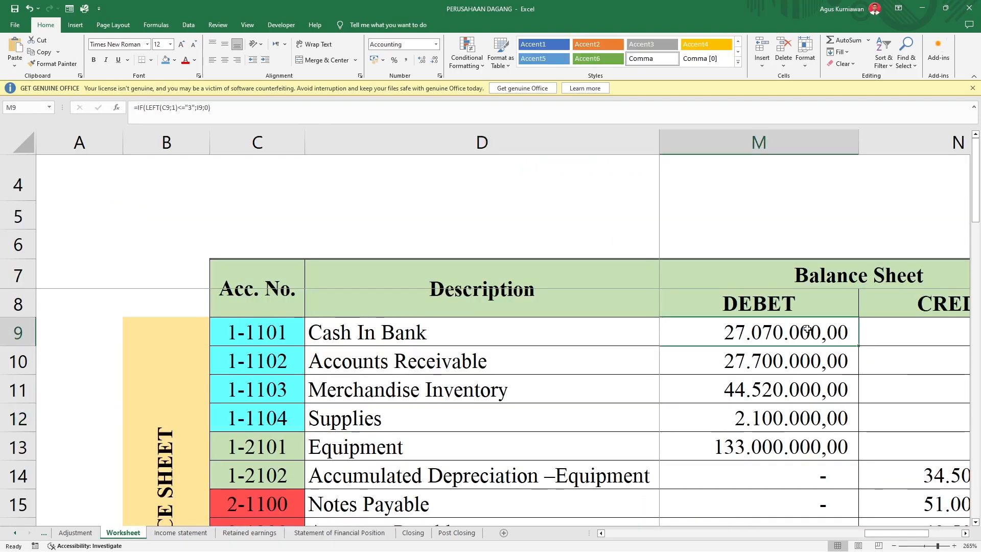
left_click(783, 425)
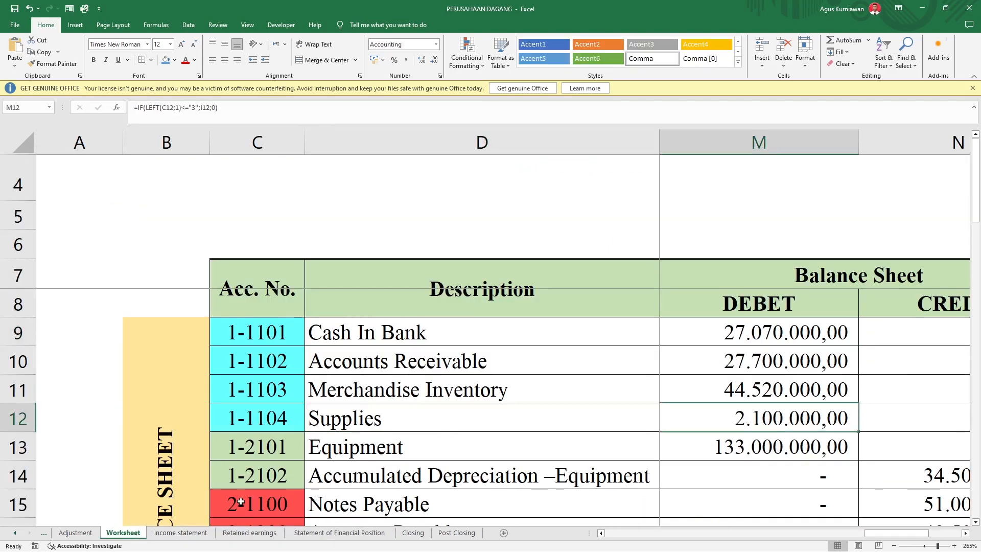
left_click(358, 532)
left_click(531, 280)
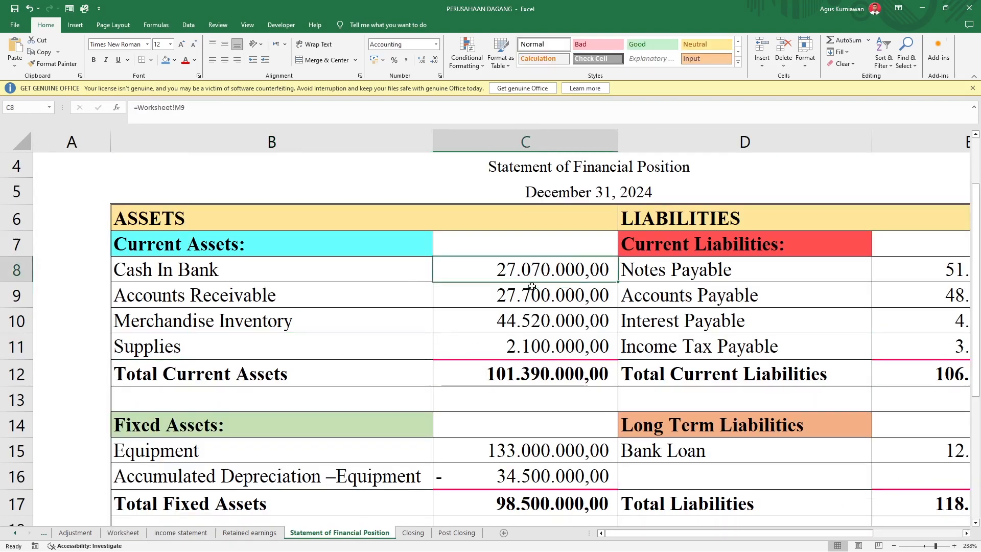
left_click(532, 338)
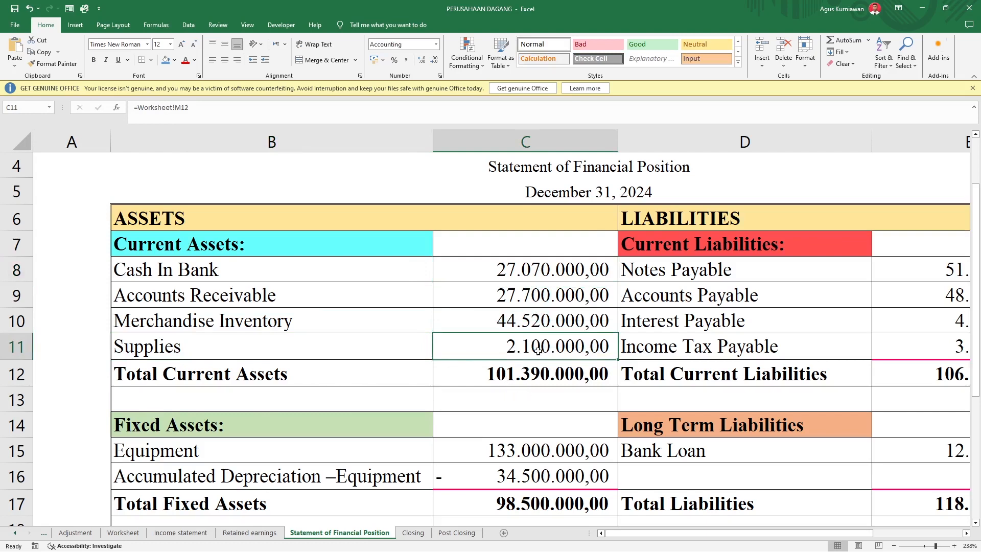
Step: Review the Fixed Assets section, and examine the Equipment and Accumulated Depreciation account numbers and descriptions on the Worksheet
scroll(448, 369, "down", 1)
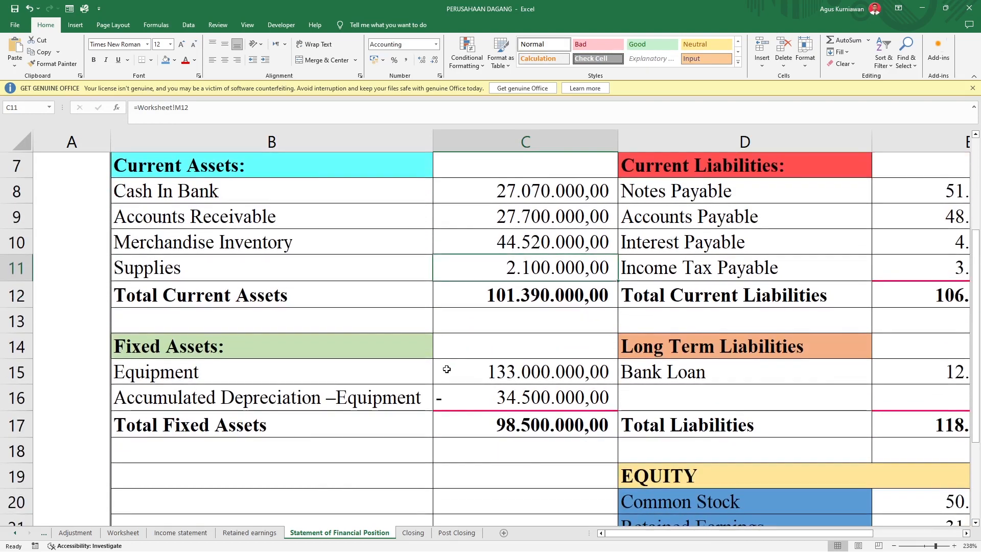
scroll(351, 378, "down", 1)
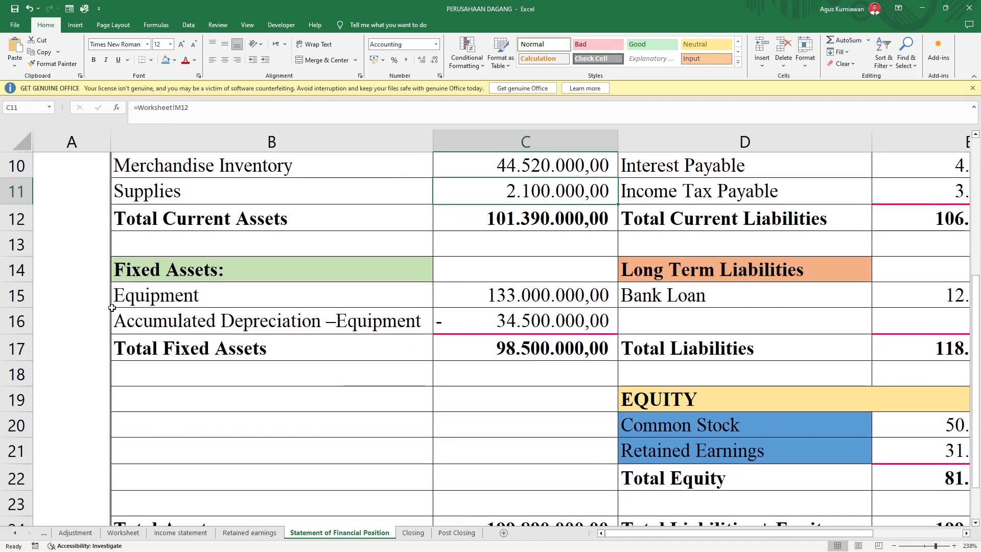
left_click(124, 533)
scroll(259, 357, "down", 1)
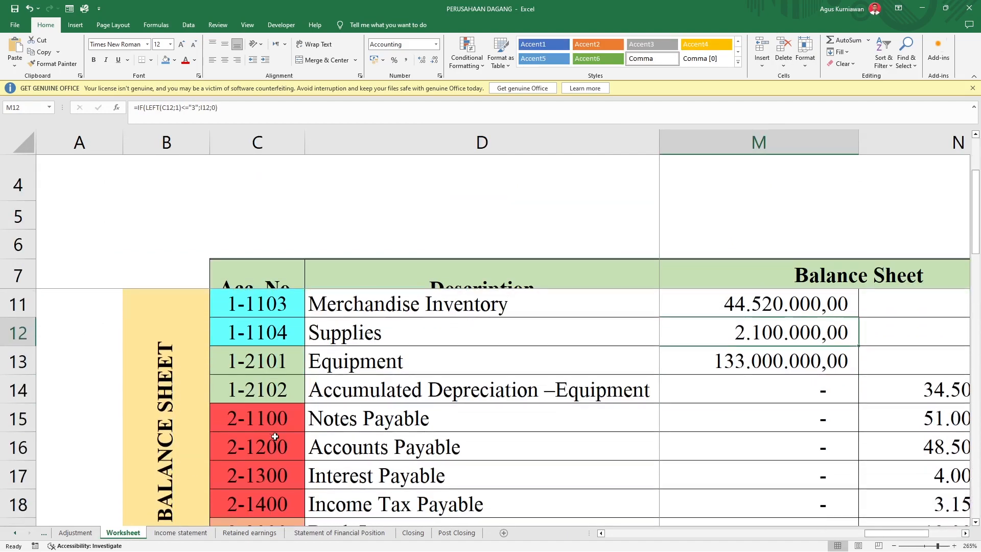
left_click(260, 356)
left_click(256, 389)
left_click(256, 368)
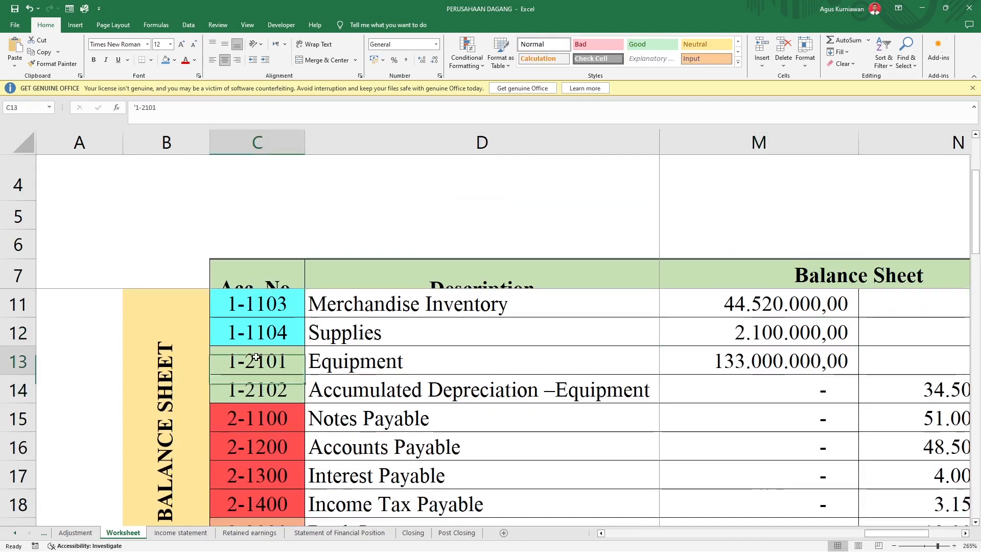
left_click(371, 358)
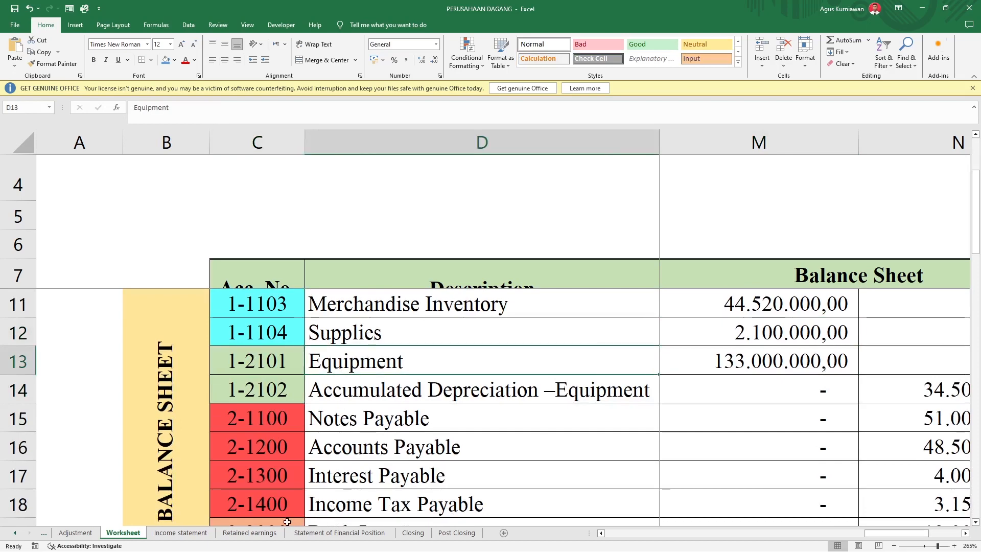
Step: Inspect the Fixed Assets labels and the formulas behind the Equipment and Accumulated Depreciation amounts on the Statement of Financial Position
left_click(344, 534)
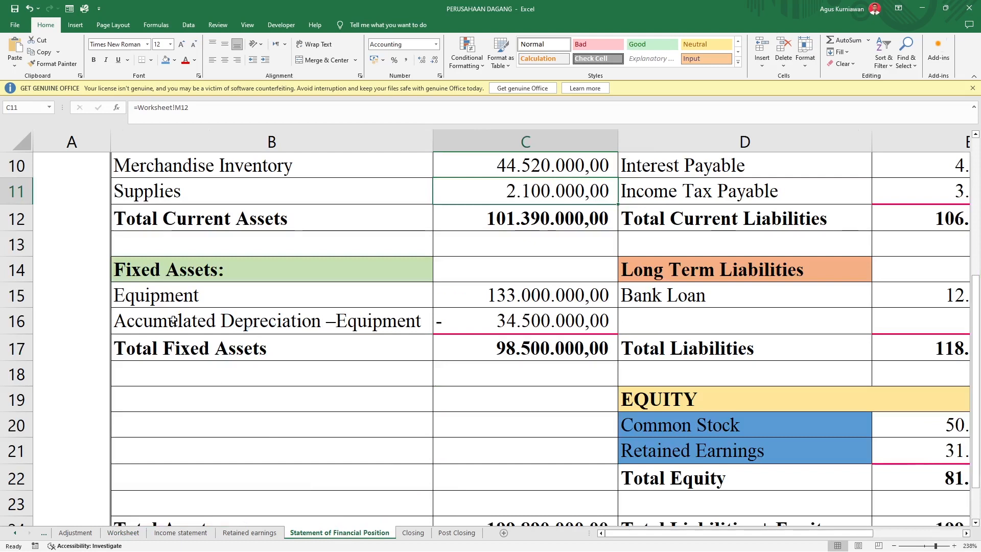
left_click(160, 304)
left_click(164, 340)
left_click(166, 321)
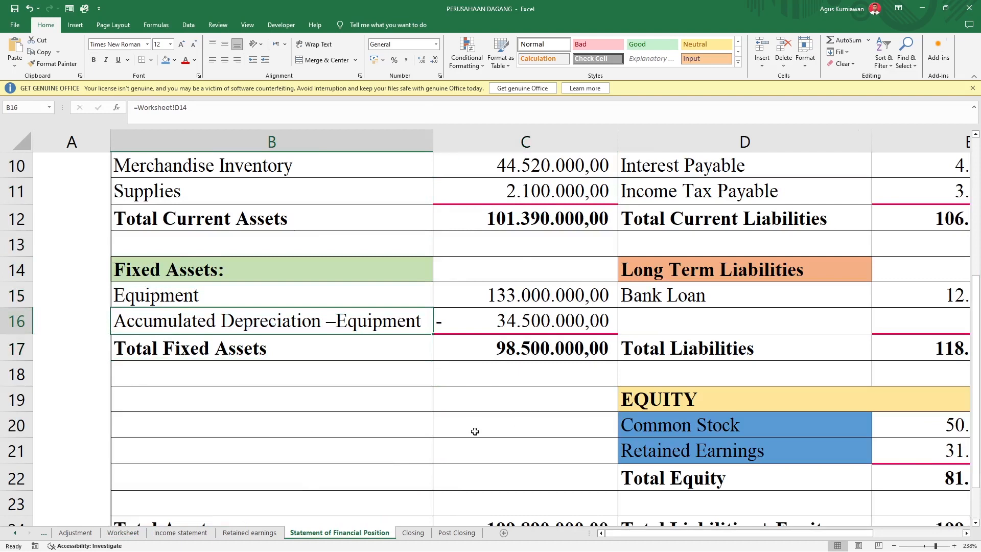
left_click(515, 320)
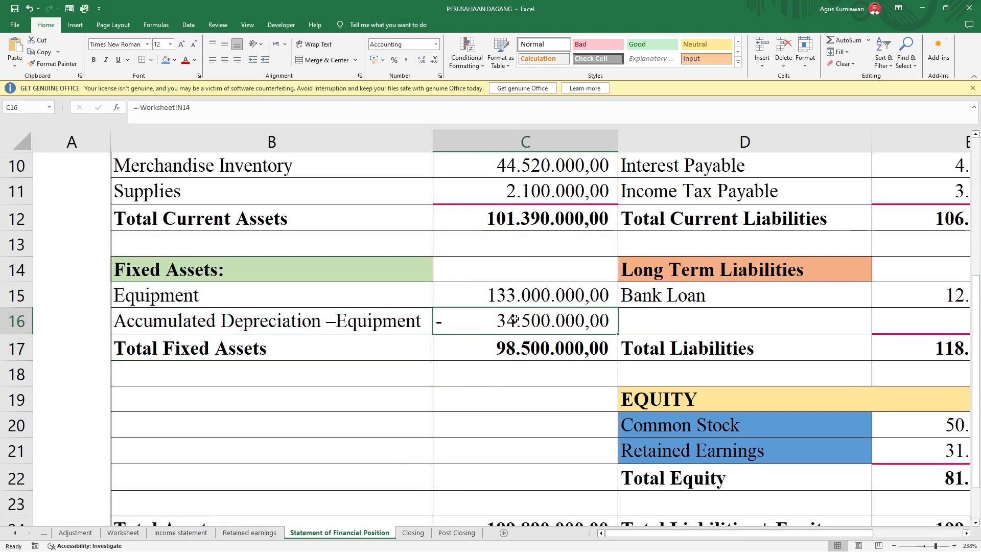
left_click(512, 294)
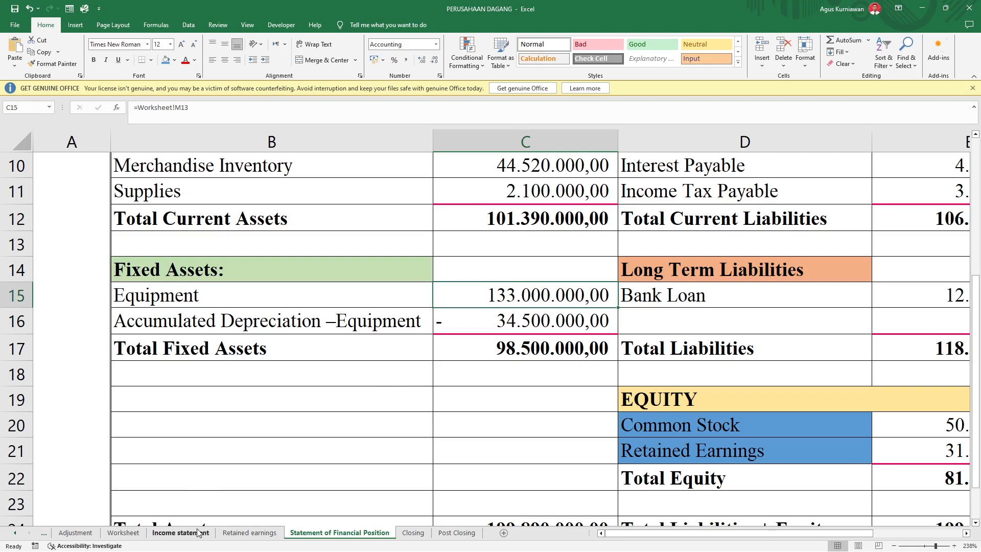
Step: Trace the Worksheet's Accumulated Depreciation –Equipment row across to the Balance Sheet debit and credit columns, and check the Equipment debit amount
left_click(123, 532)
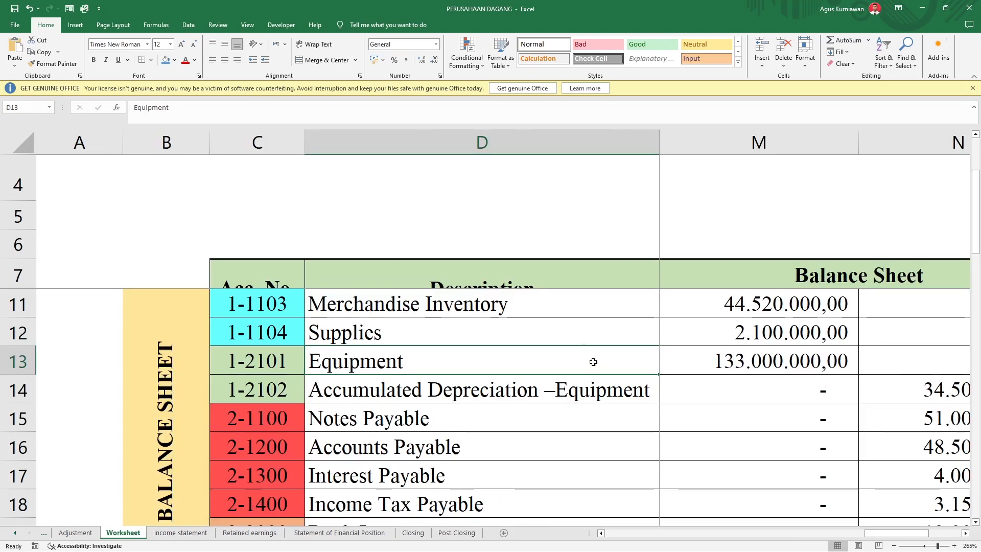
key("Down")
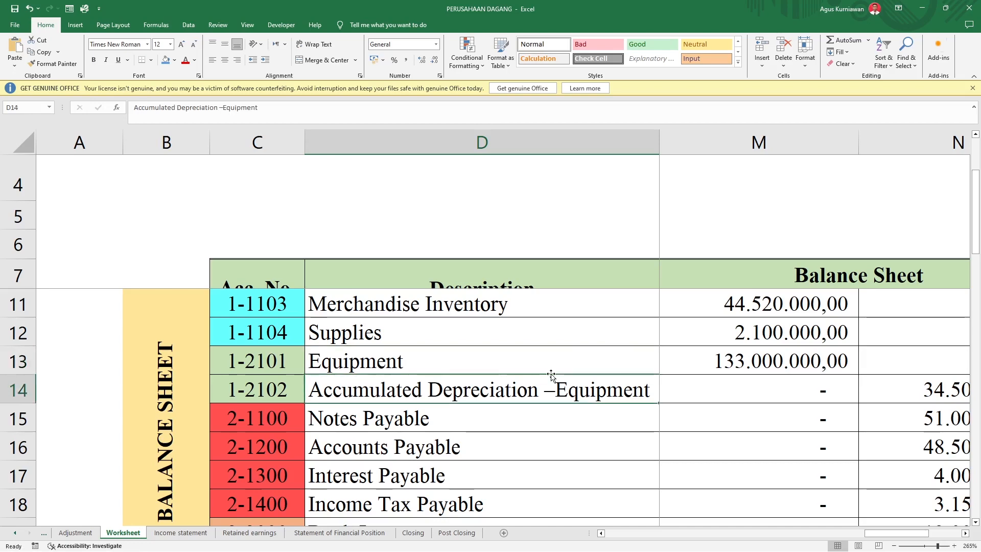
key("Right")
key("Right")
key("Right")
key("Right")
key("Right")
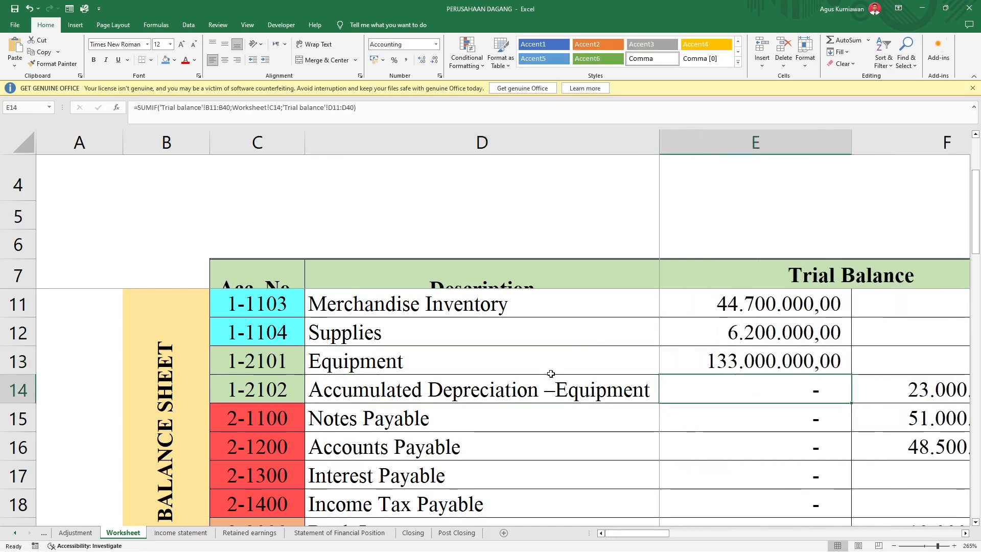
key("Right")
key("Right")
key("Right")
key("Right")
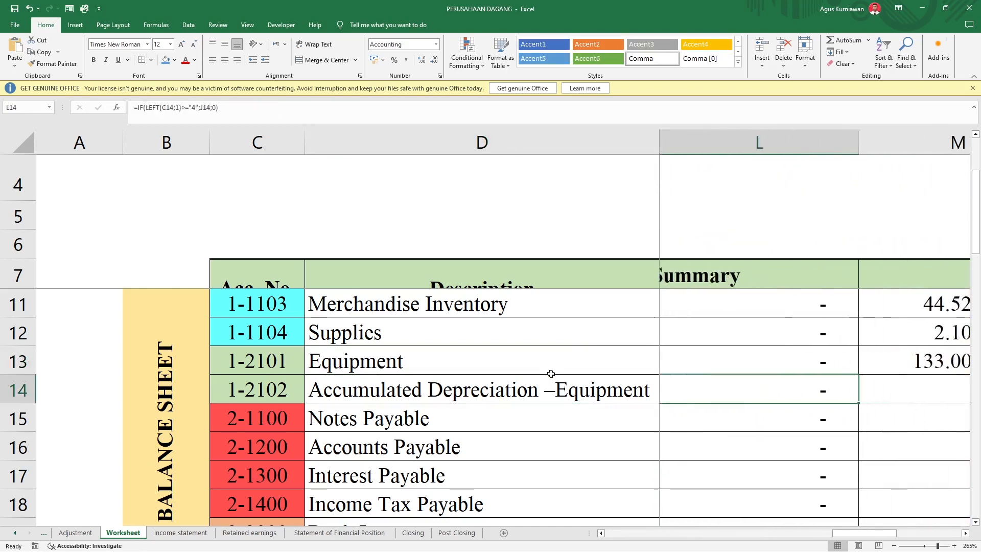
key("Right")
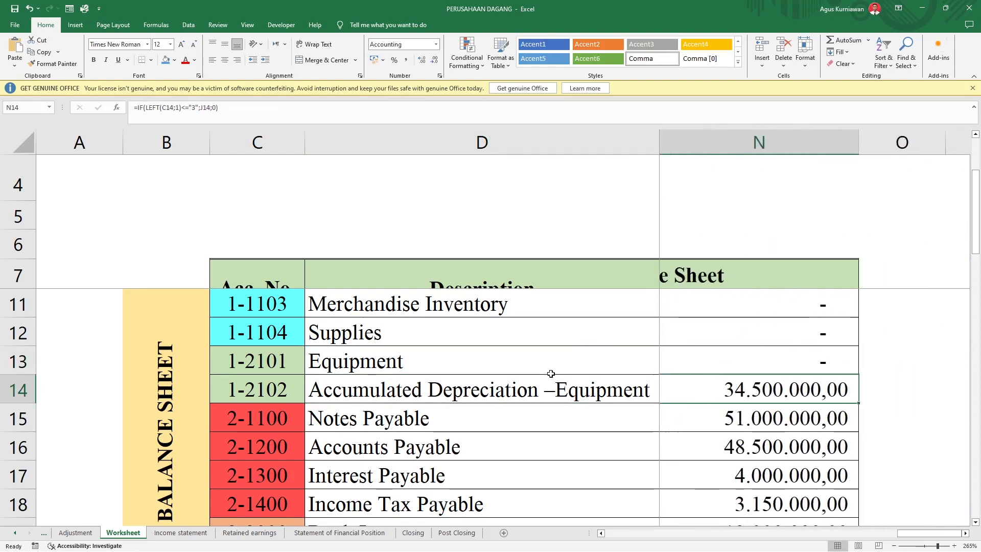
key("Left")
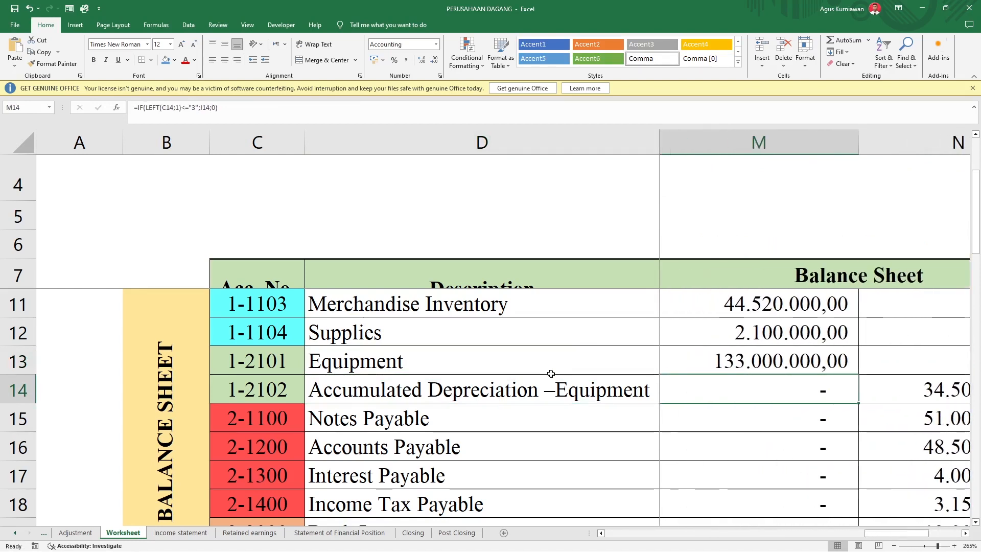
key("Right")
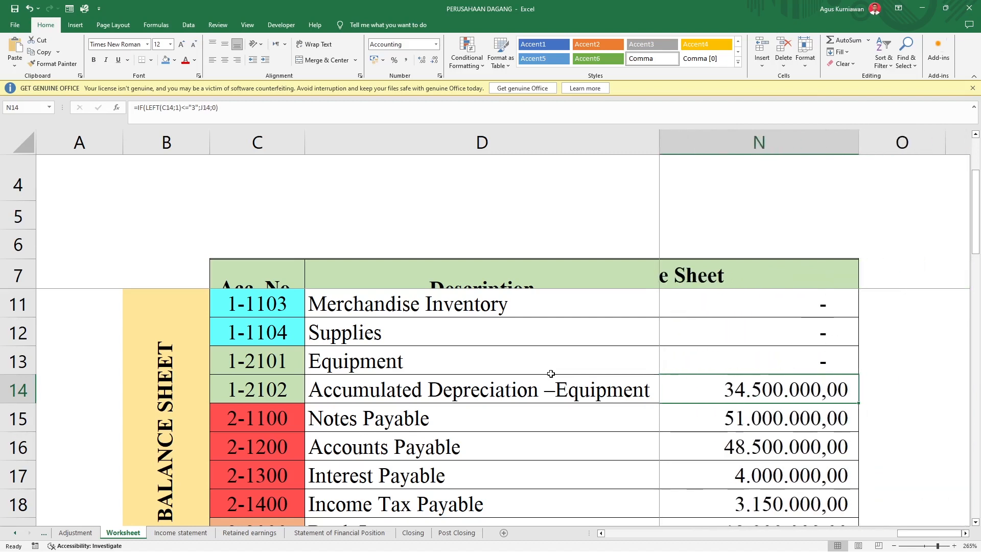
key("Left")
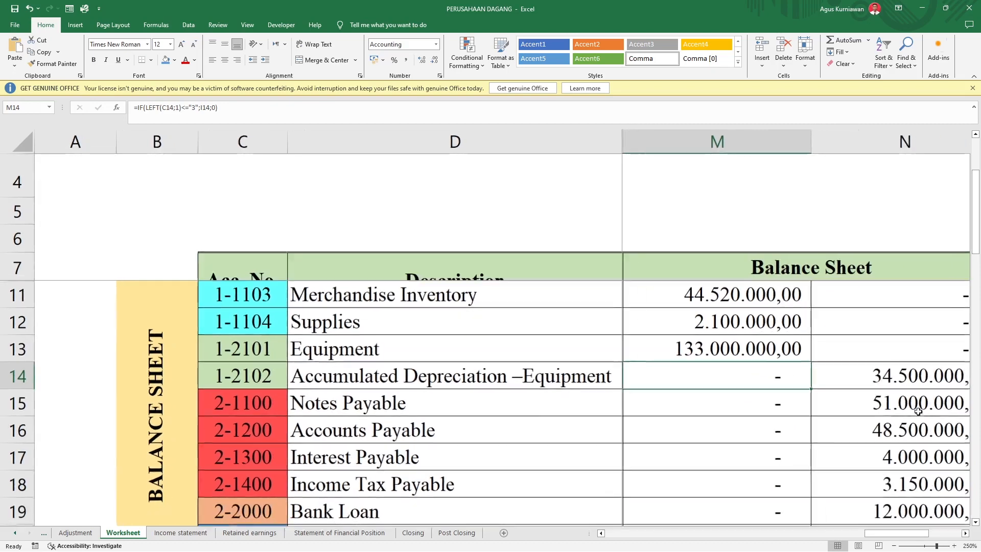
scroll(766, 388, "down", 1)
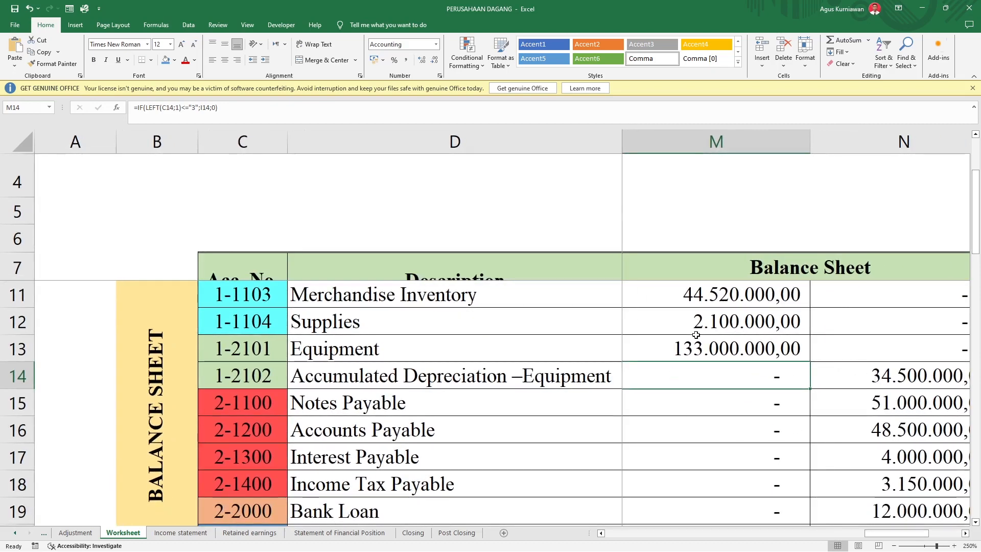
left_click(695, 354)
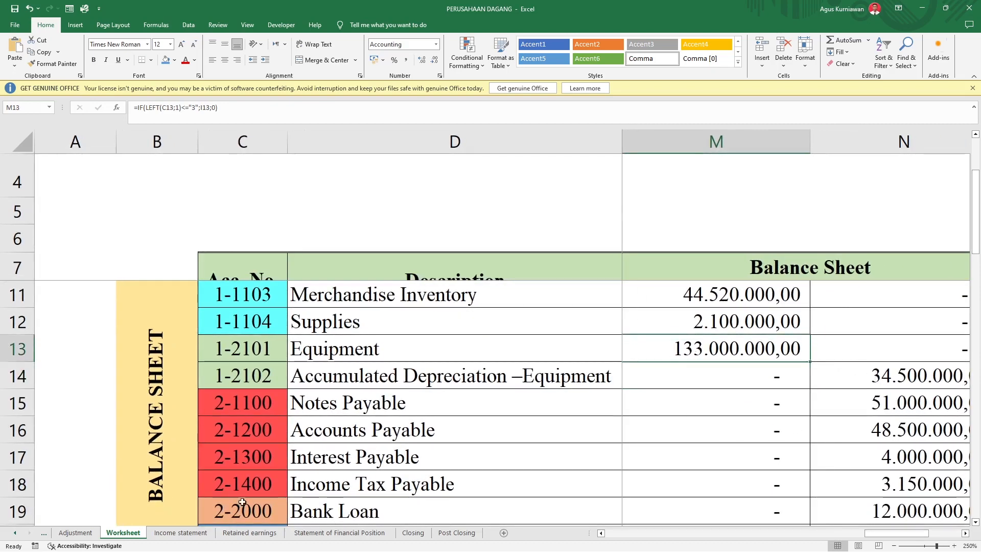
Step: Return to the Statement of Financial Position and inspect the formula behind the Total Fixed Assets amount
left_click(249, 532)
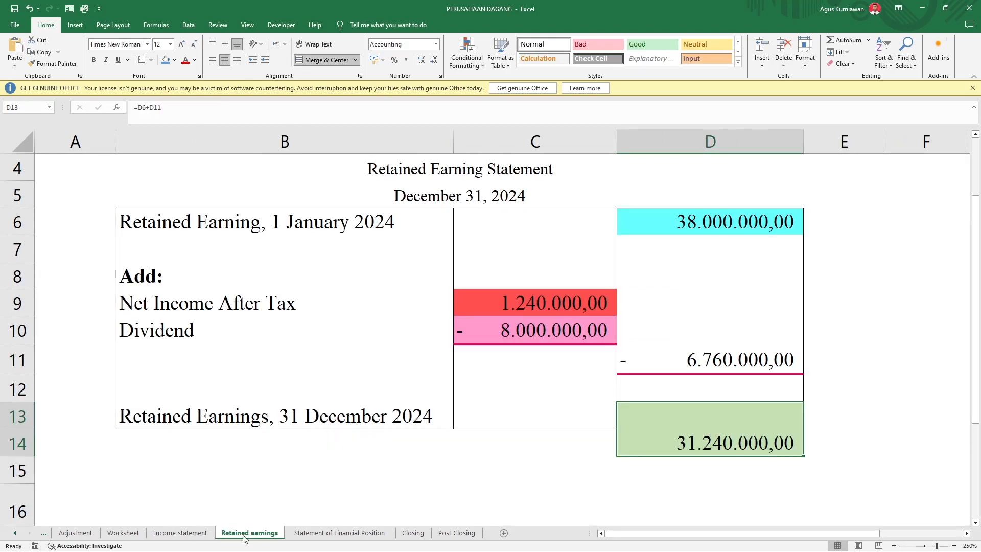
left_click(339, 532)
scroll(527, 406, "up", 1)
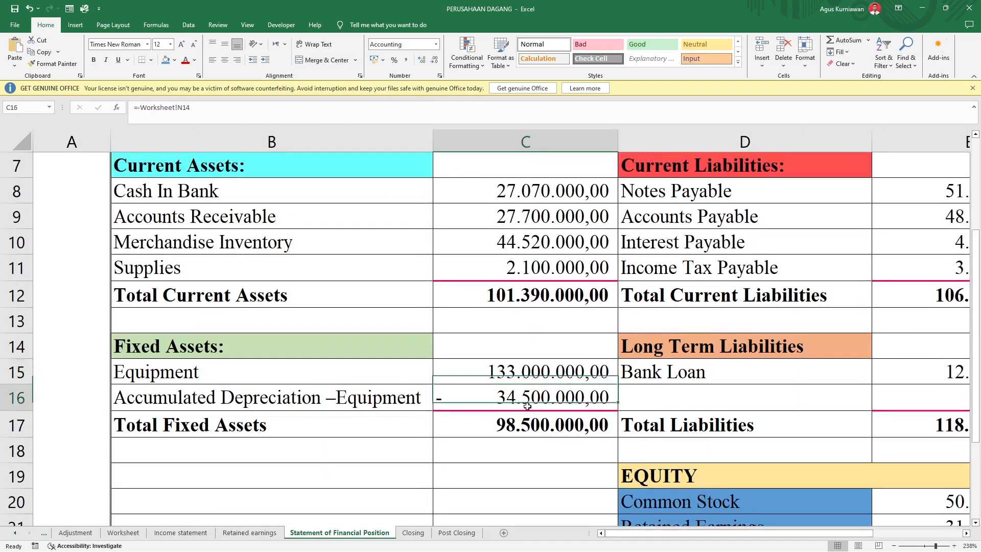
left_click(524, 430)
left_click(172, 441)
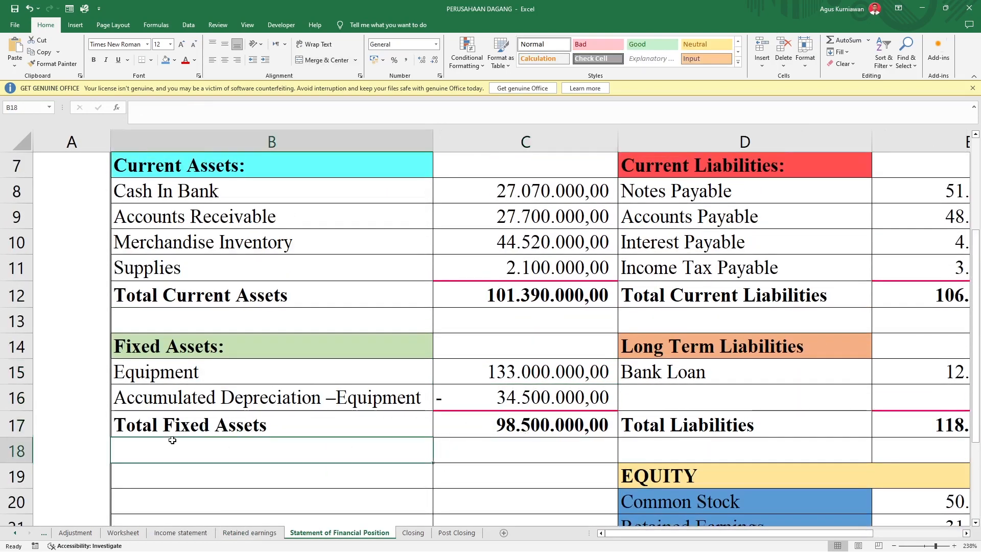
left_click(519, 428)
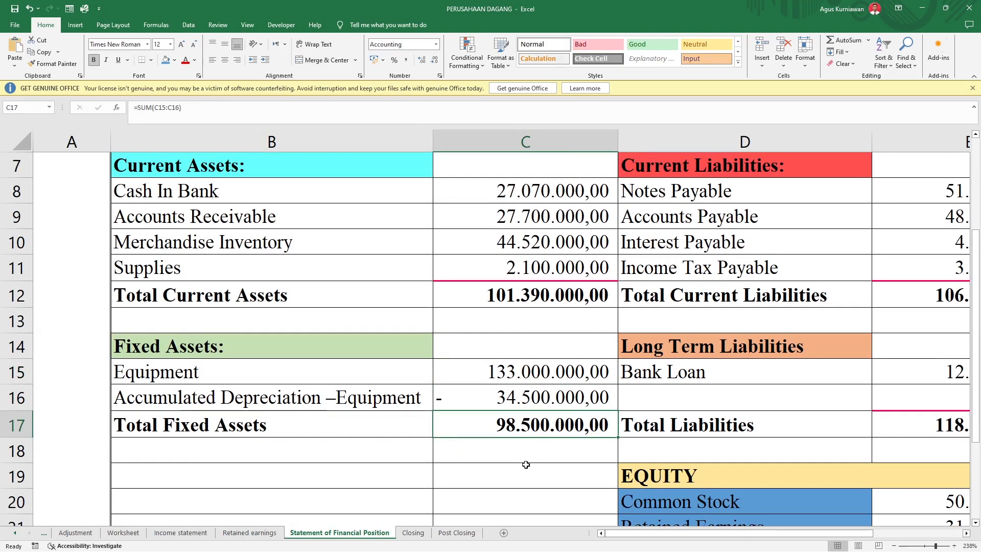
Step: Review the Total Assets row on the Statement of Financial Position and inspect the formula behind its amount
scroll(525, 464, "down", 2)
left_click(135, 461)
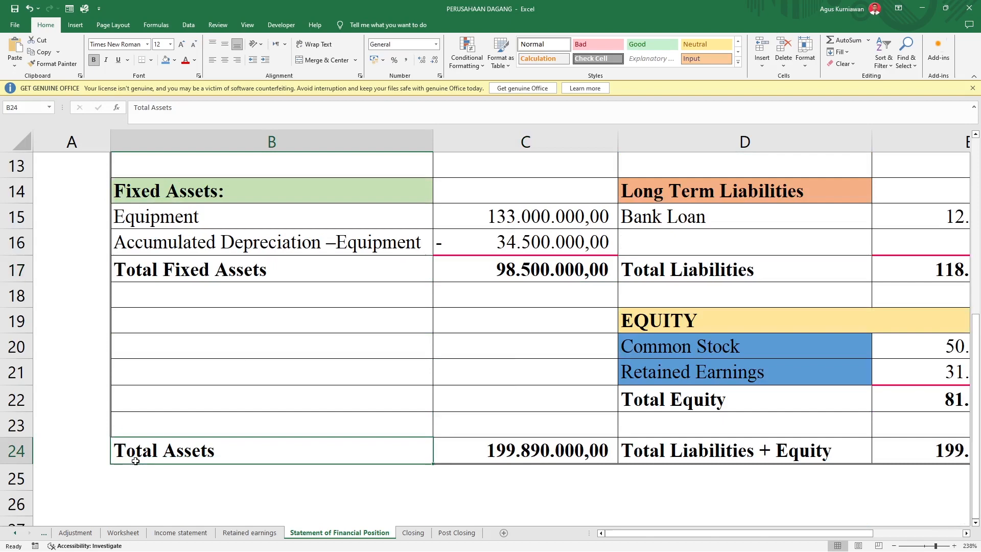
left_click(492, 461)
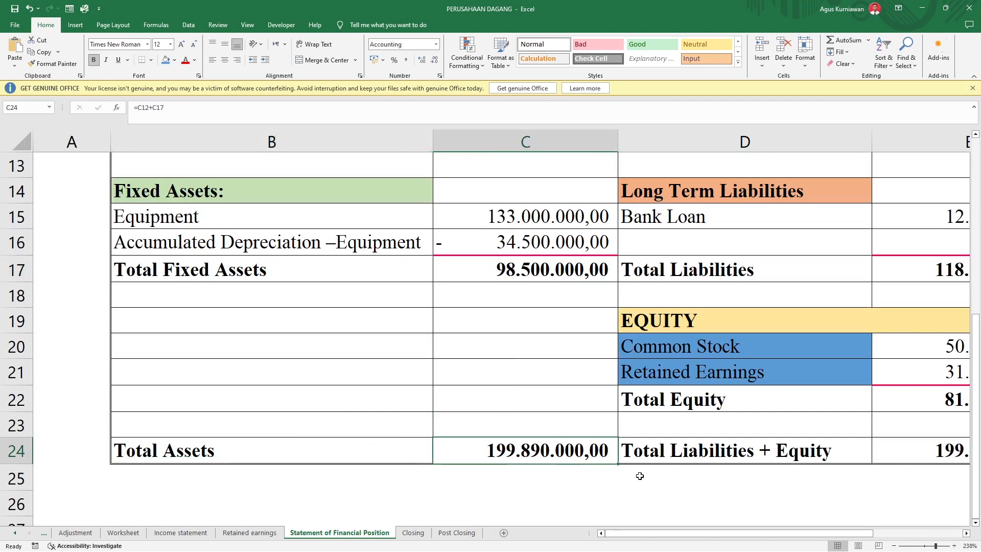
Step: Bring up the Current Liabilities section of the Statement of Financial Position, including its account labels and amounts
scroll(752, 475, "up", 2)
scroll(752, 475, "up", 1)
left_click(698, 252)
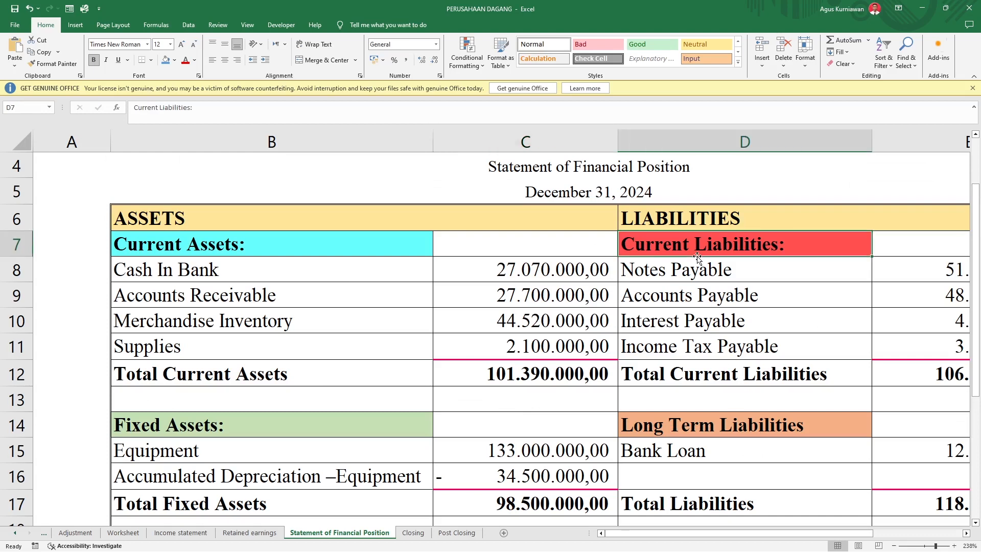
scroll(697, 256, "right", 2)
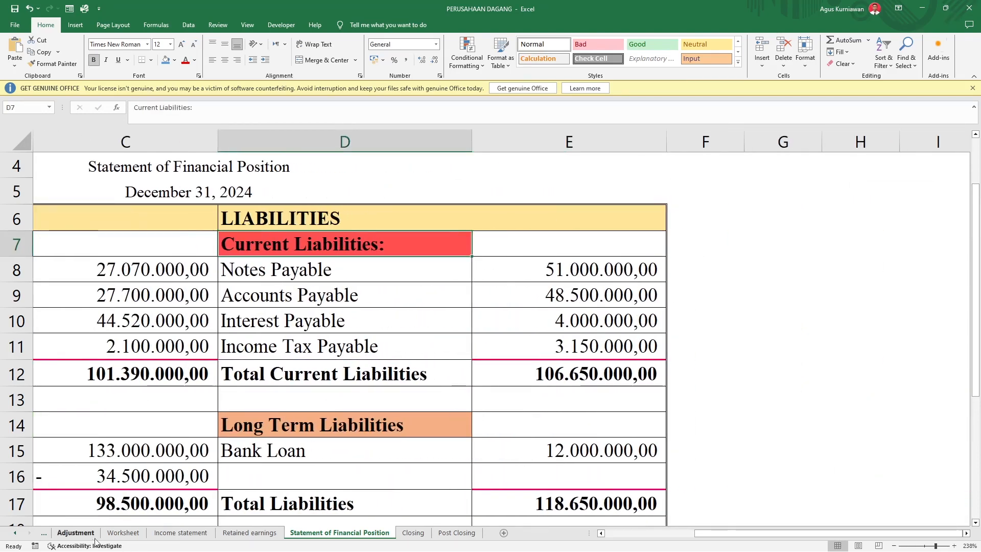
Step: Examine the current liability account numbers and descriptions on the Worksheet, from Notes Payable through Income Tax Payable
left_click(123, 532)
scroll(252, 323, "down", 1)
left_click(252, 324)
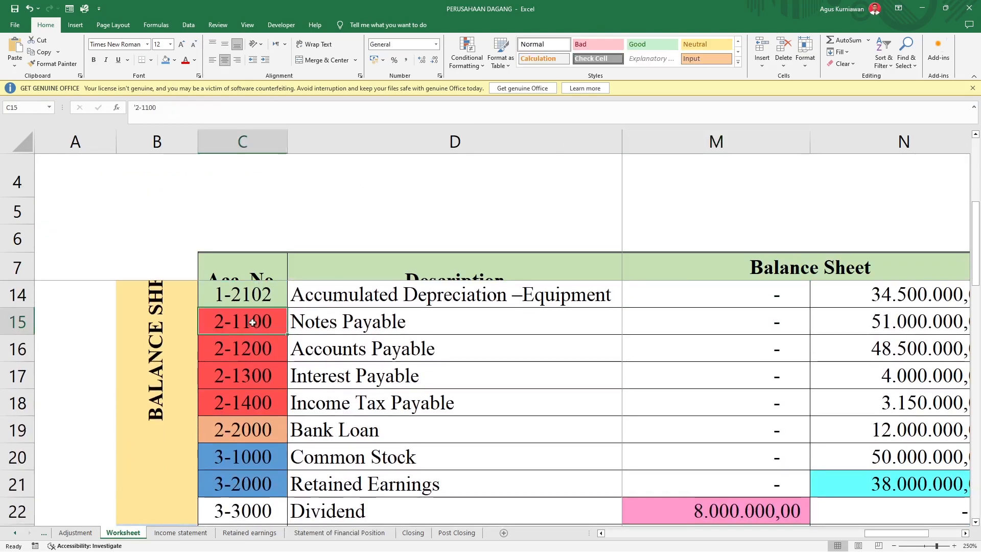
left_click(231, 415)
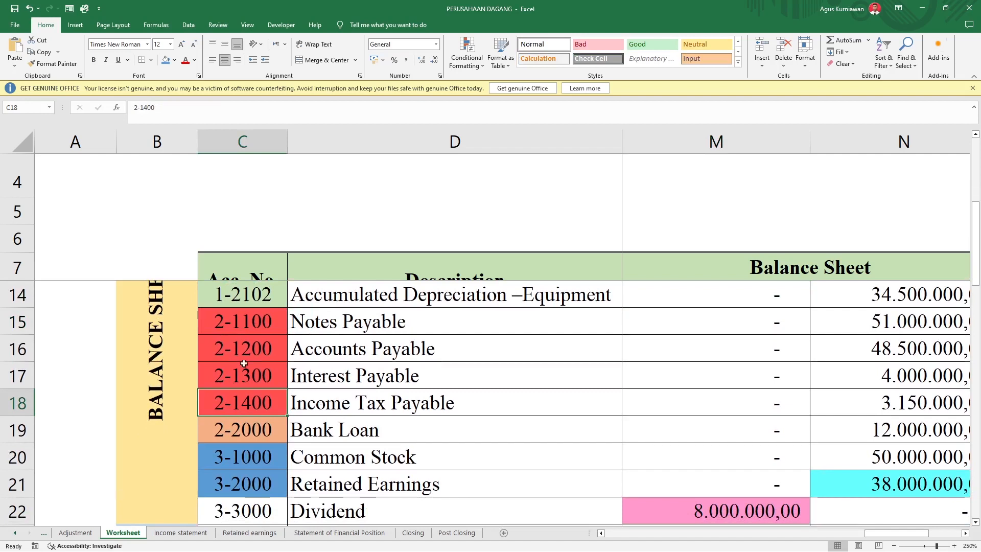
left_click(319, 325)
left_click(312, 404)
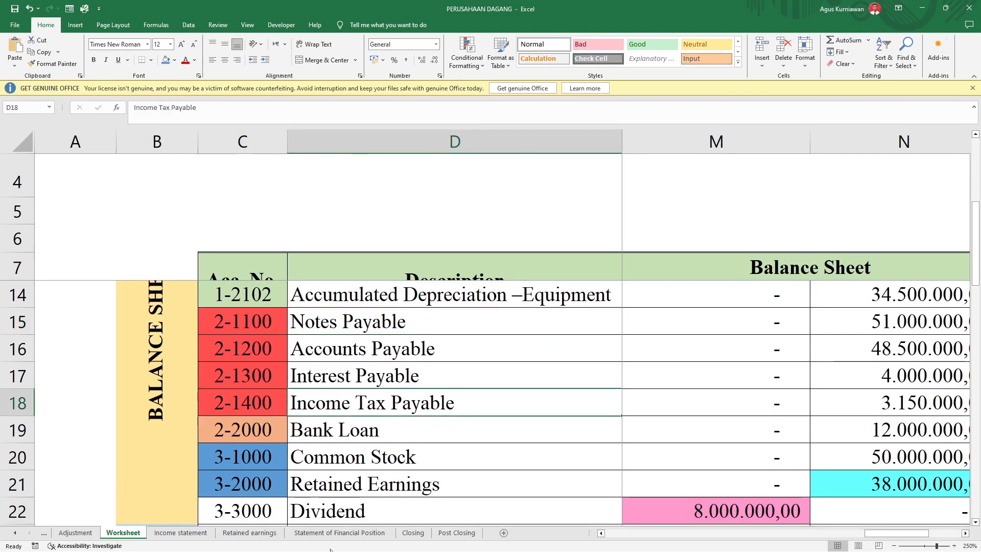
Step: Return to the Statement of Financial Position and inspect the formulas behind the Notes Payable and Income Tax Payable labels
left_click(325, 533)
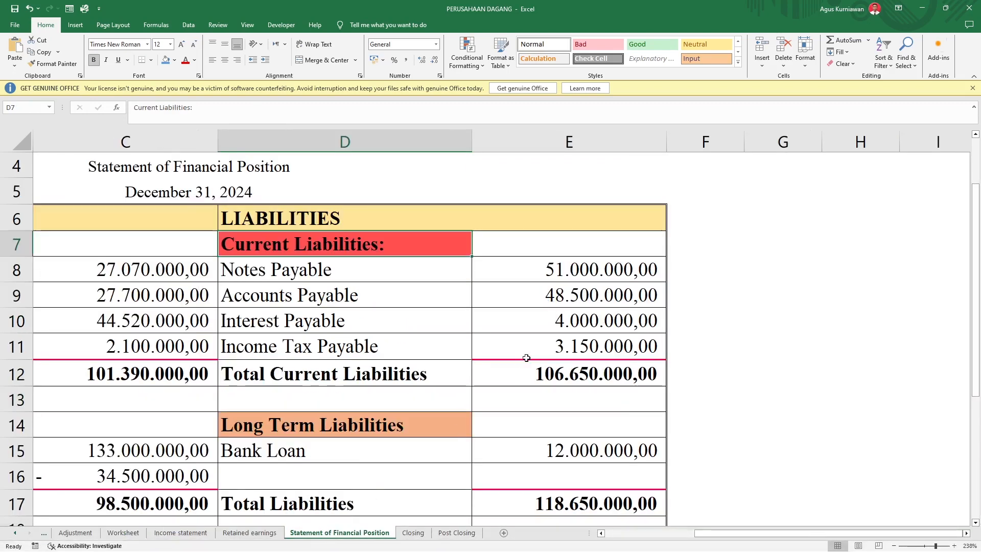
left_click(318, 267)
left_click(305, 350)
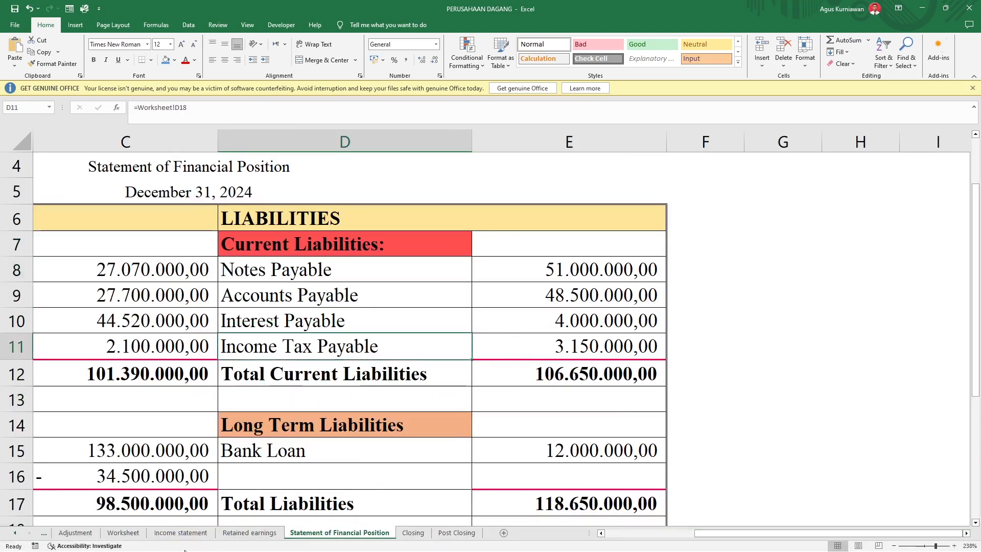
Step: Check the current liability amounts in the Worksheet's Balance Sheet debit and credit columns, from Notes Payable down to Interest Payable
left_click(173, 533)
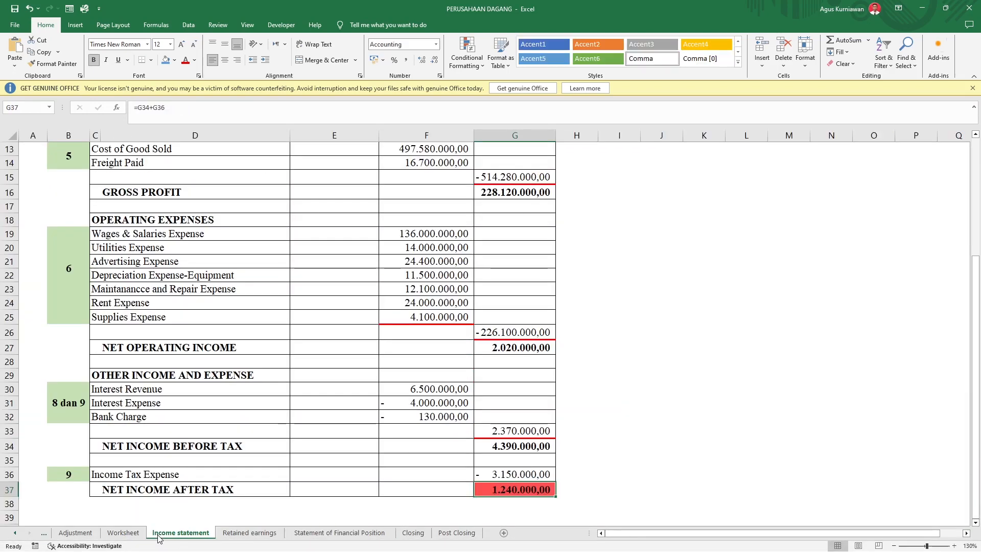
left_click(236, 534)
left_click(122, 533)
left_click(877, 315)
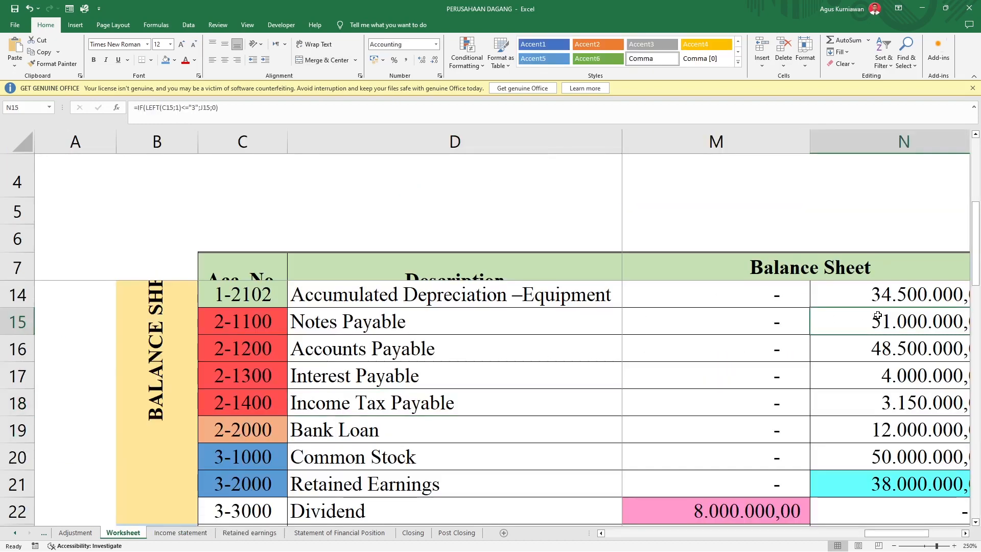
scroll(878, 315, "left", 1)
scroll(878, 315, "right", 2)
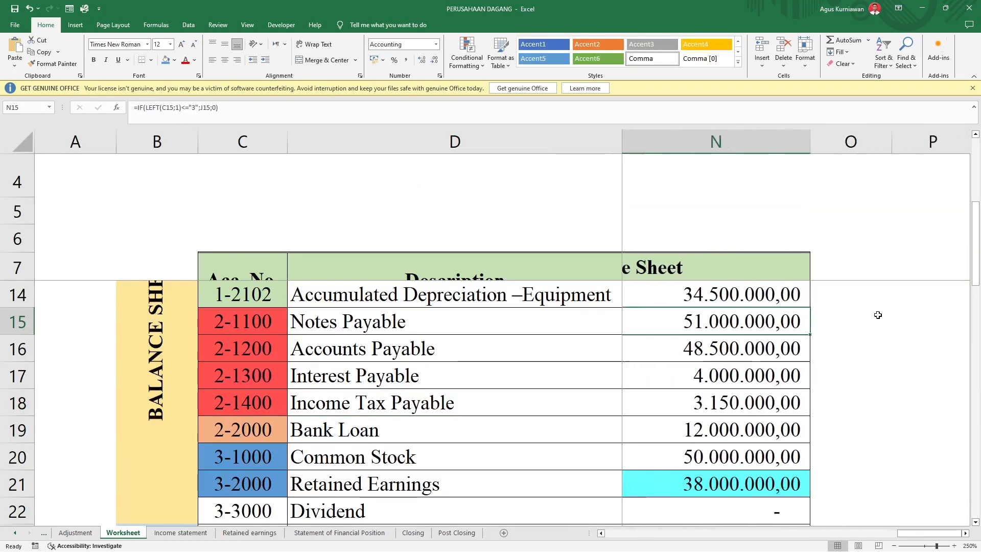
key("Down")
key("Left")
key("Right")
key("Left")
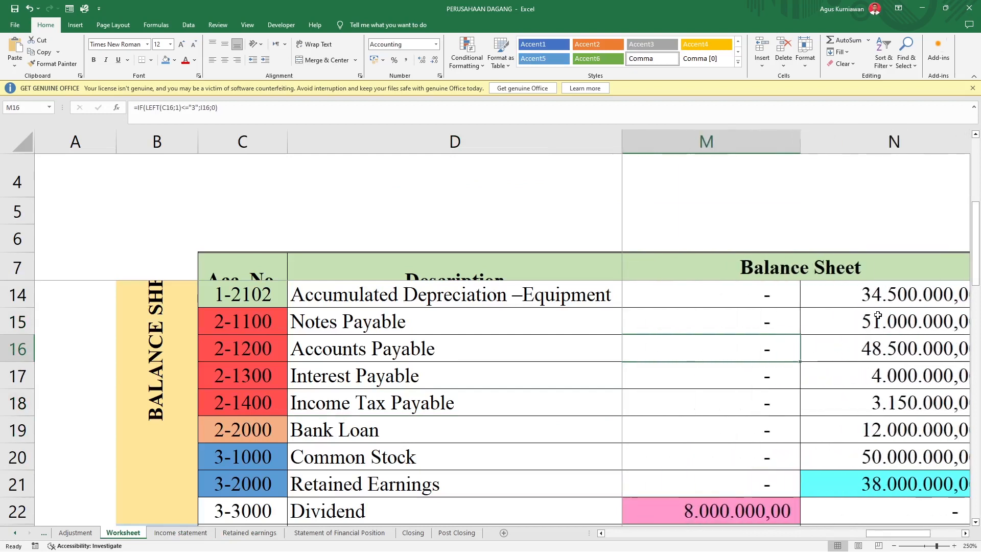
left_click(883, 321)
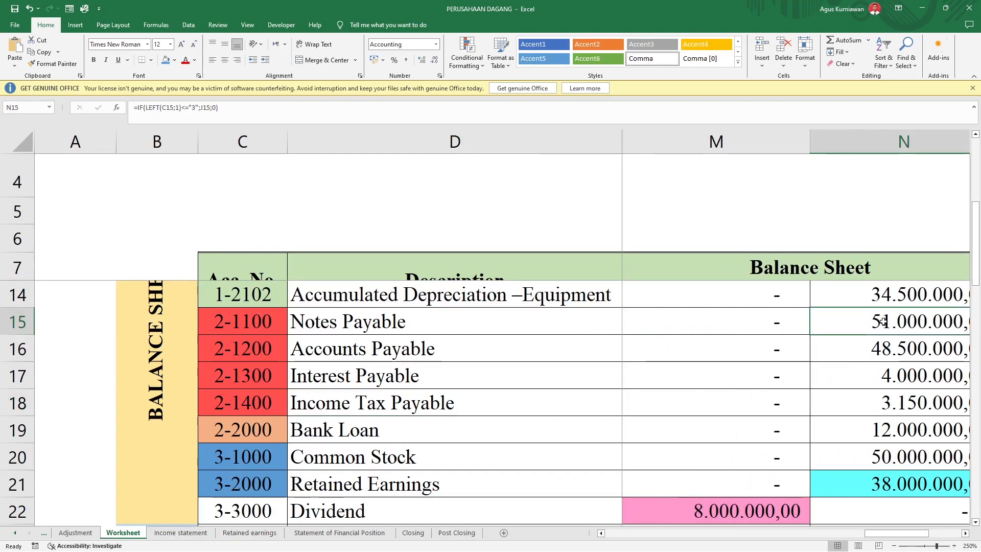
key("Down")
key("Down")
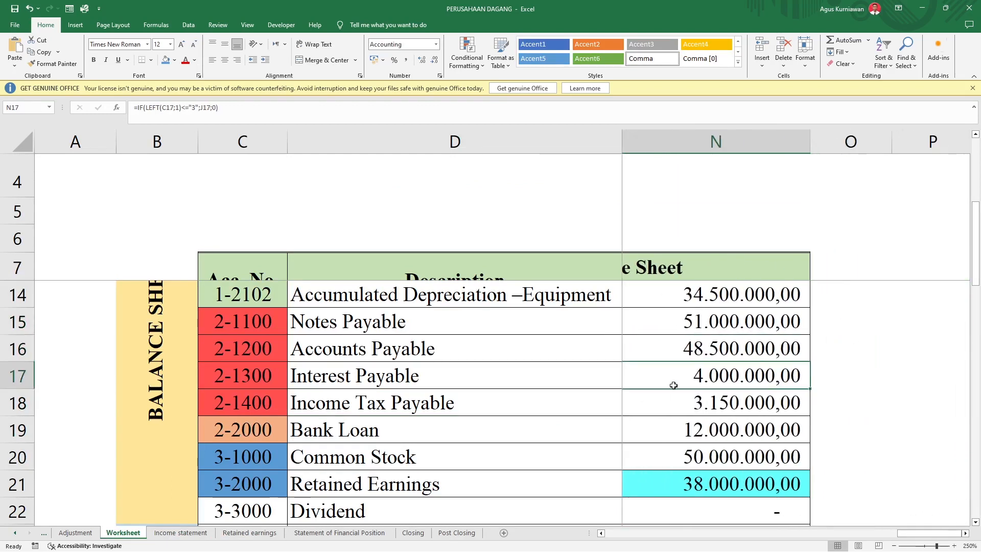
Step: Inspect the formulas behind the Notes Payable and Income Tax Payable amounts and labels on the Statement of Financial Position, and review the Total Current Liabilities row
left_click(339, 533)
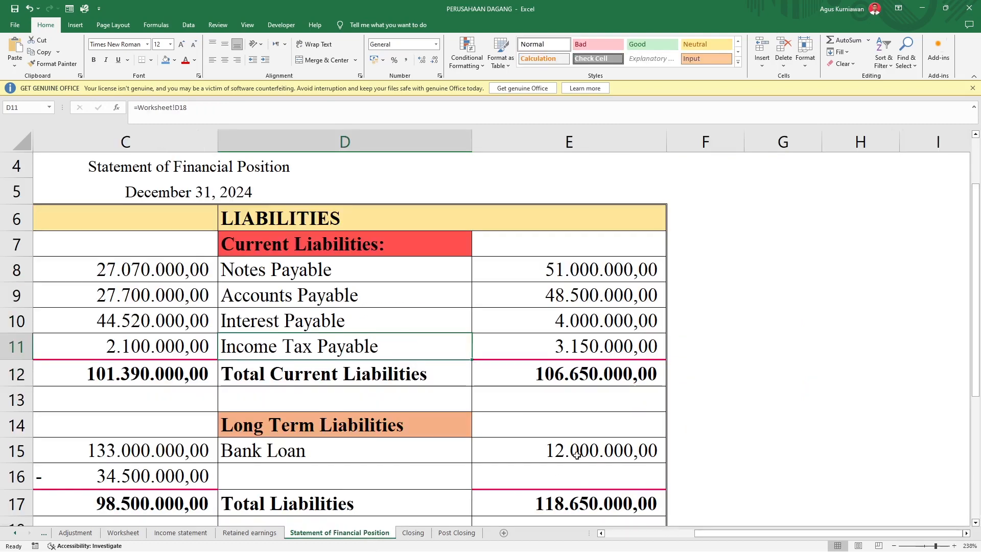
left_click(589, 269)
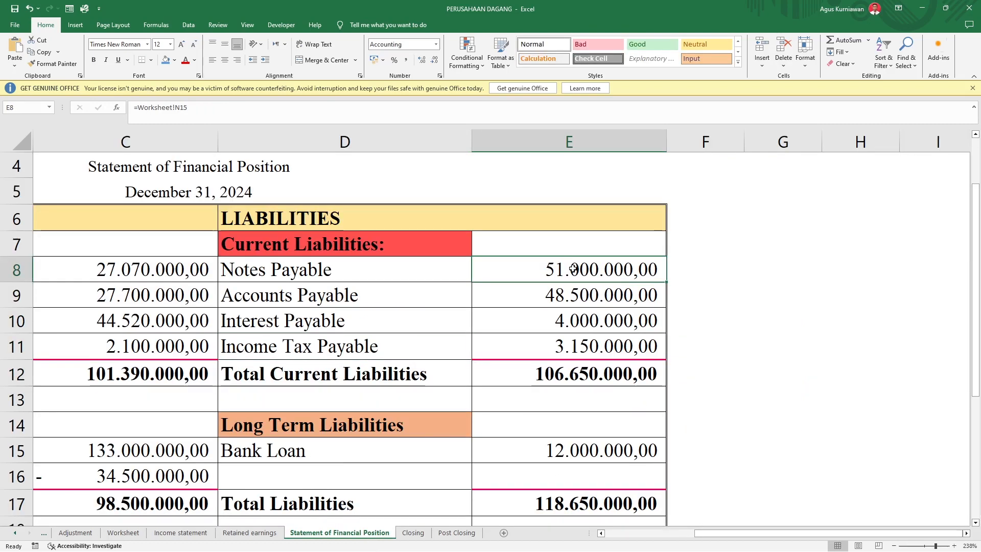
left_click(567, 351)
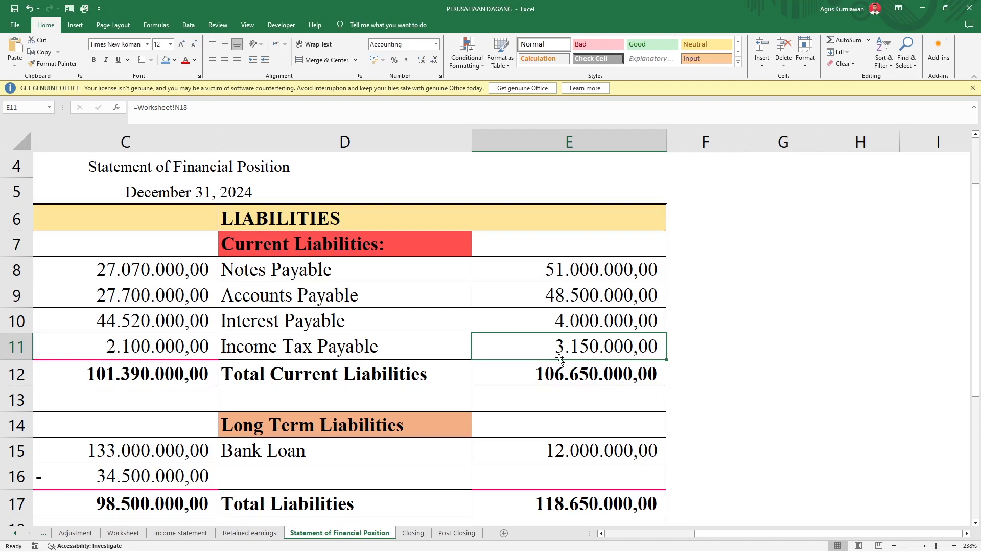
left_click(335, 351)
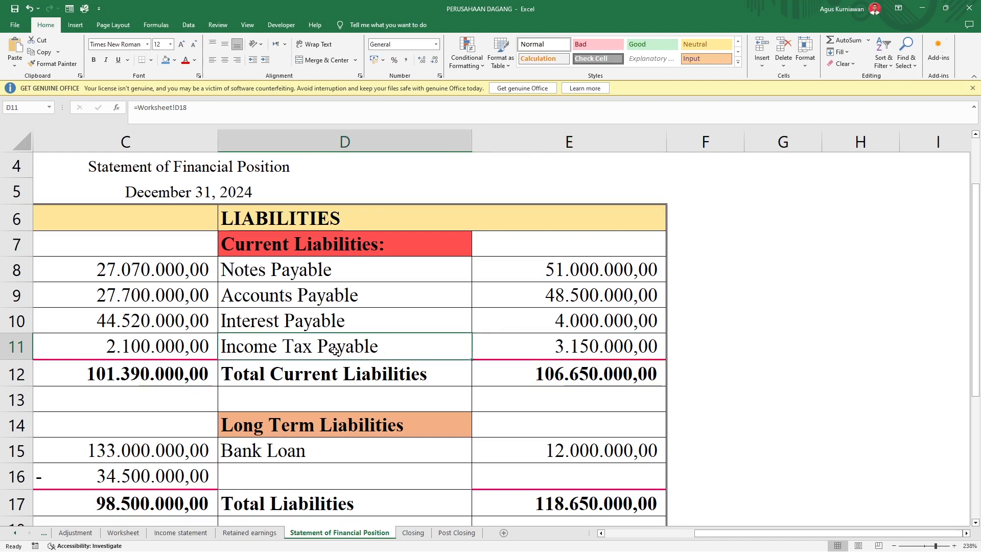
left_click(350, 267)
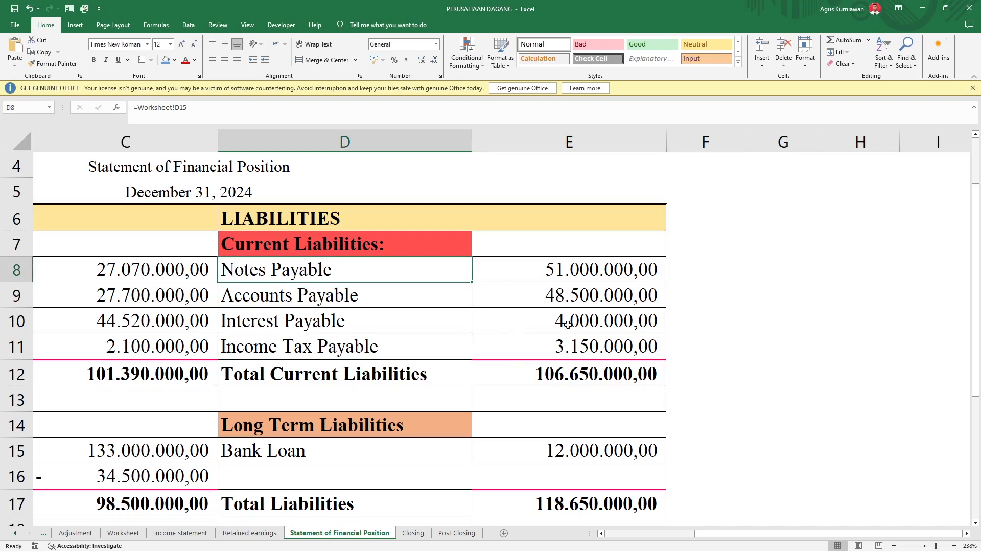
left_click(264, 372)
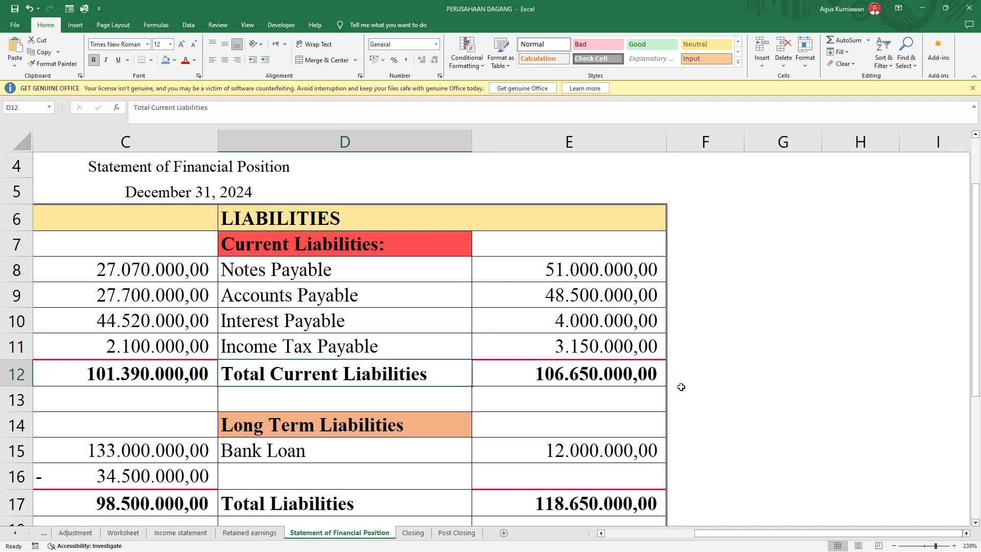
Step: Move on to Long Term Liabilities and examine the Bank Loan account number and description on the Worksheet
scroll(602, 385, "down", 1)
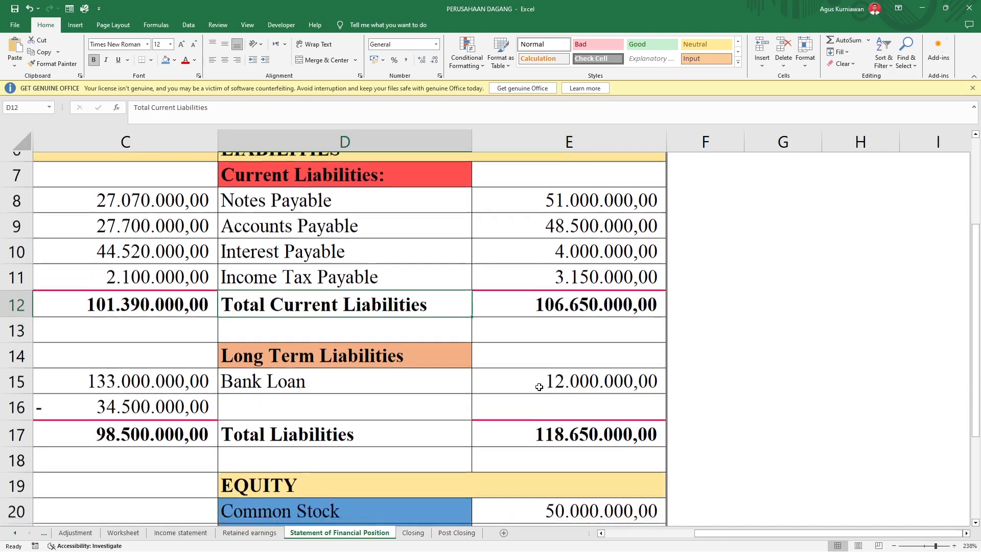
left_click(123, 532)
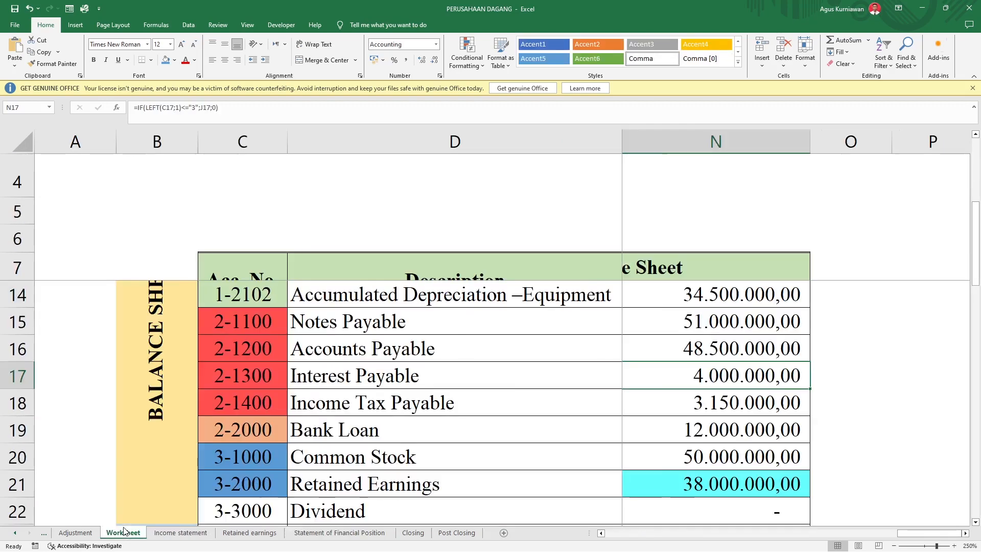
left_click(252, 427)
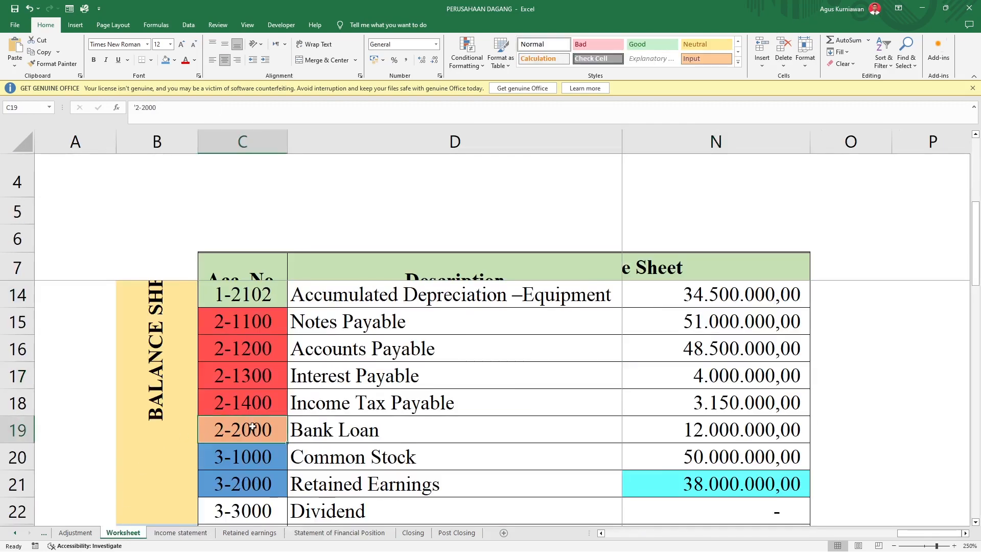
left_click(352, 432)
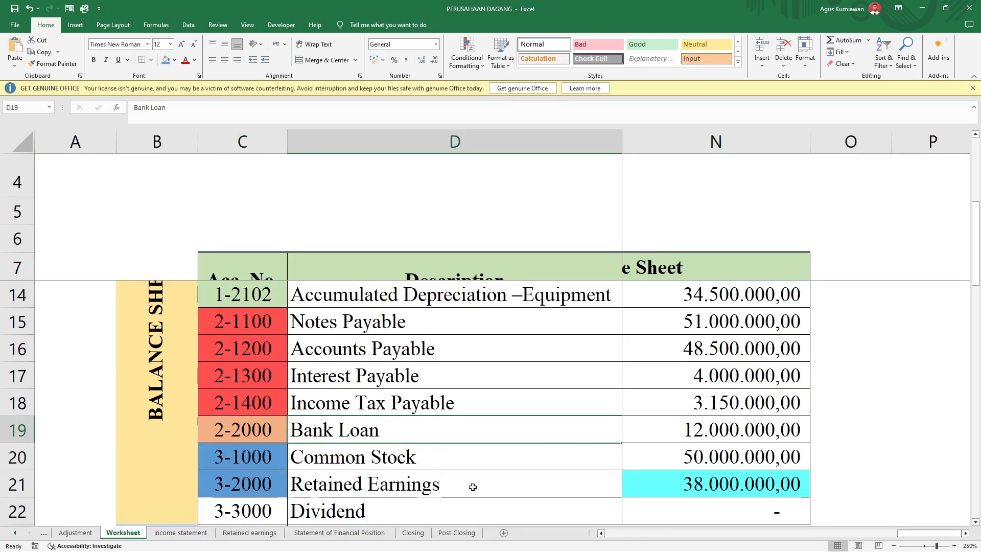
Step: Inspect the Bank Loan label and amount on the Statement of Financial Position, and compare them with the Worksheet's Balance Sheet credit amount
left_click(367, 536)
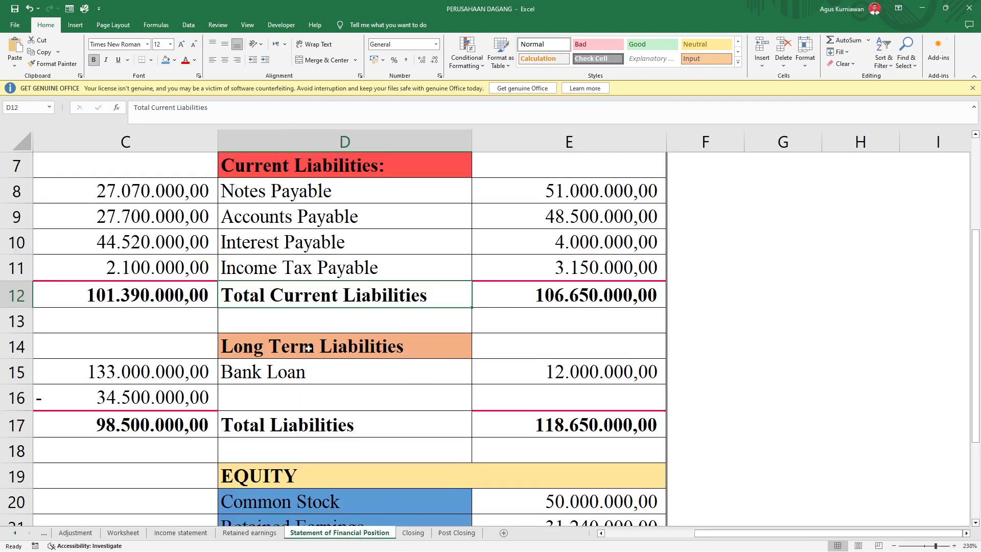
left_click(313, 378)
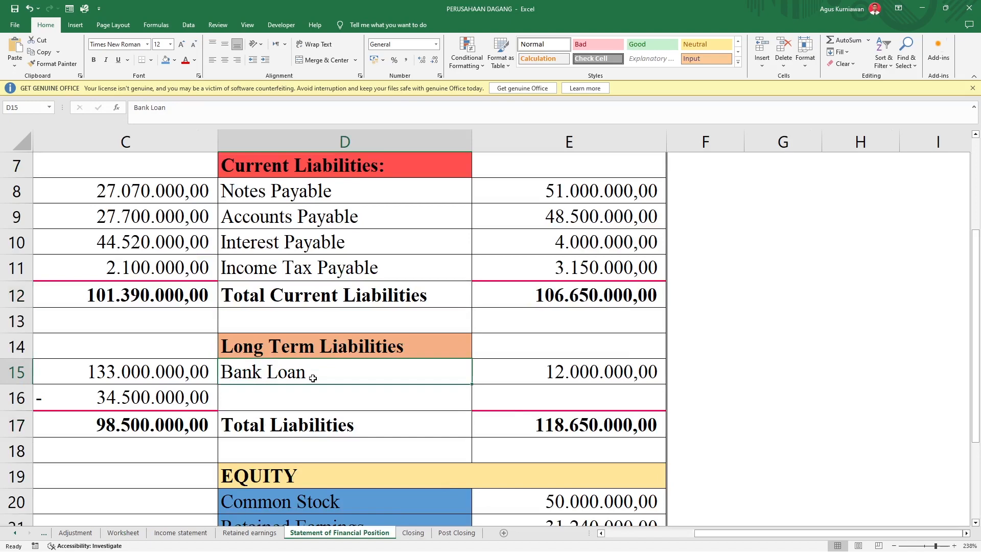
left_click(544, 378)
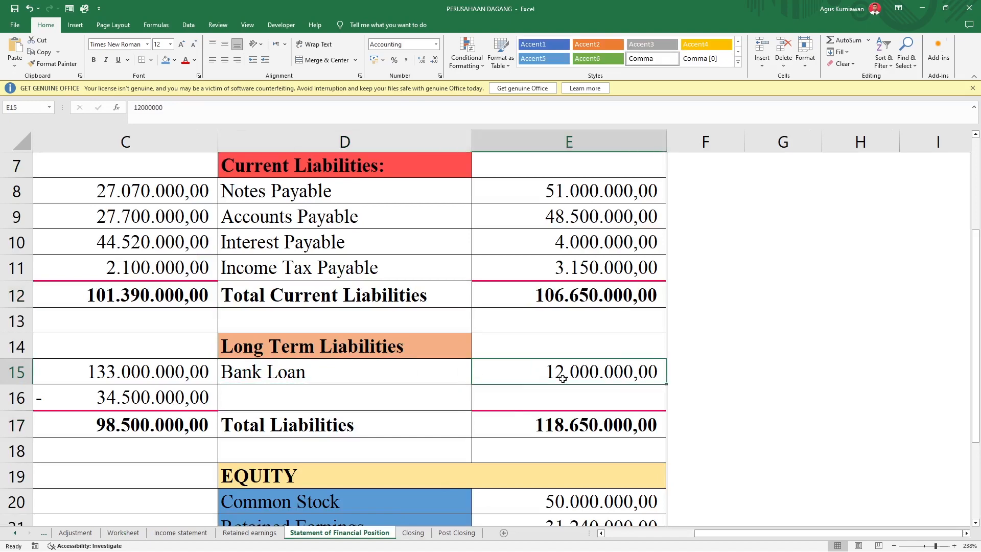
left_click(125, 533)
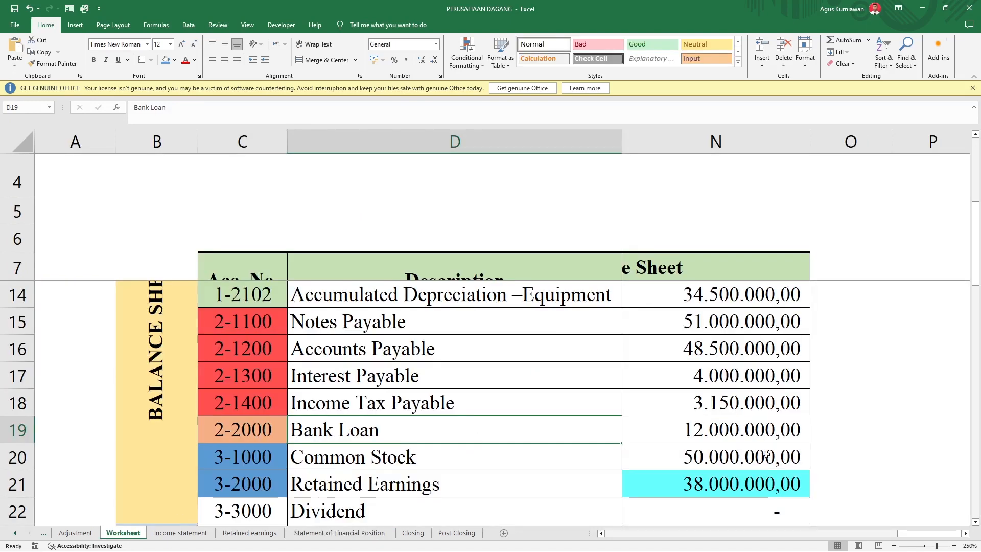
left_click(723, 433)
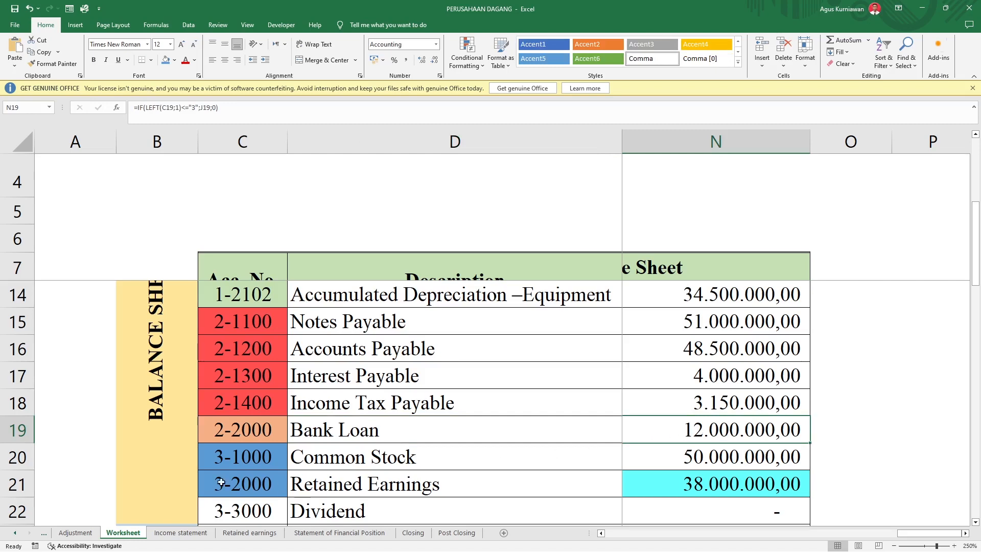
Step: Examine the Dividend account number and description below the equity accounts on the Worksheet
scroll(253, 482, "down", 1)
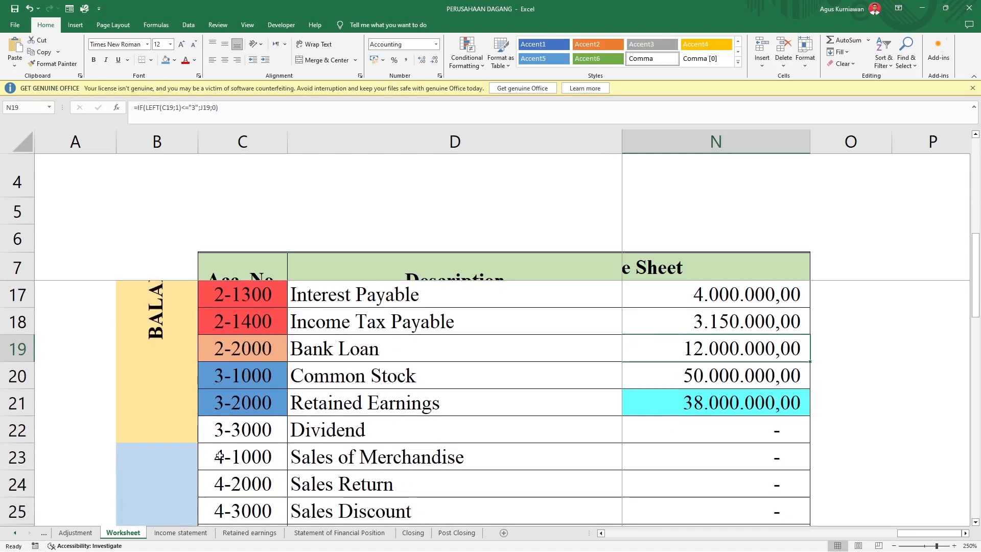
left_click(279, 431)
left_click(338, 427)
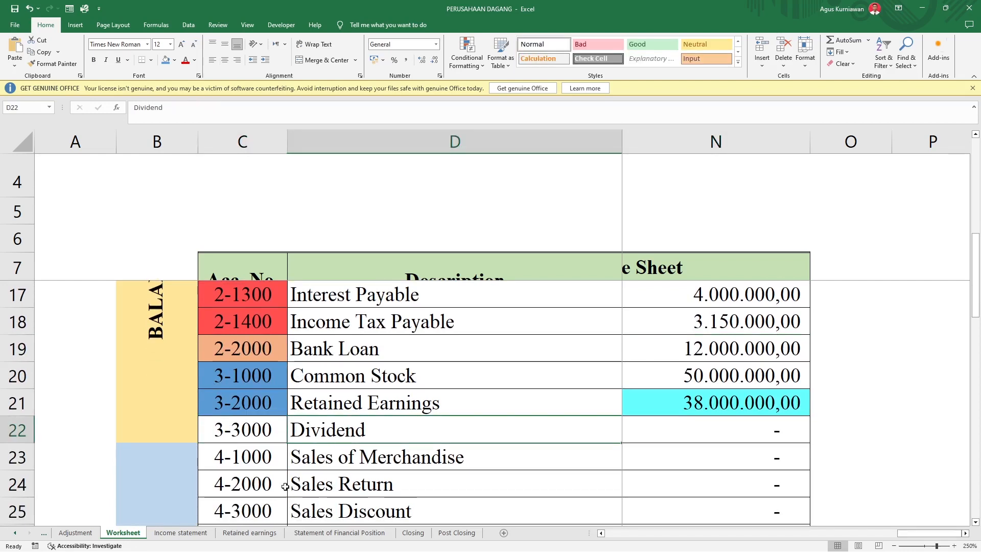
Step: Go to the Equity section of the Statement of Financial Position and inspect the formula behind the Retained Earnings amount
left_click(357, 533)
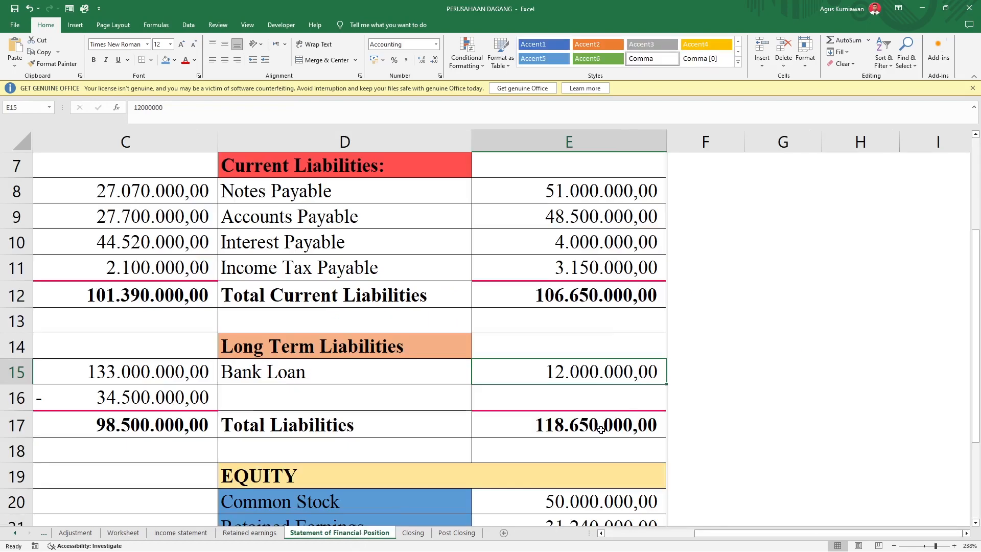
scroll(511, 415, "down", 2)
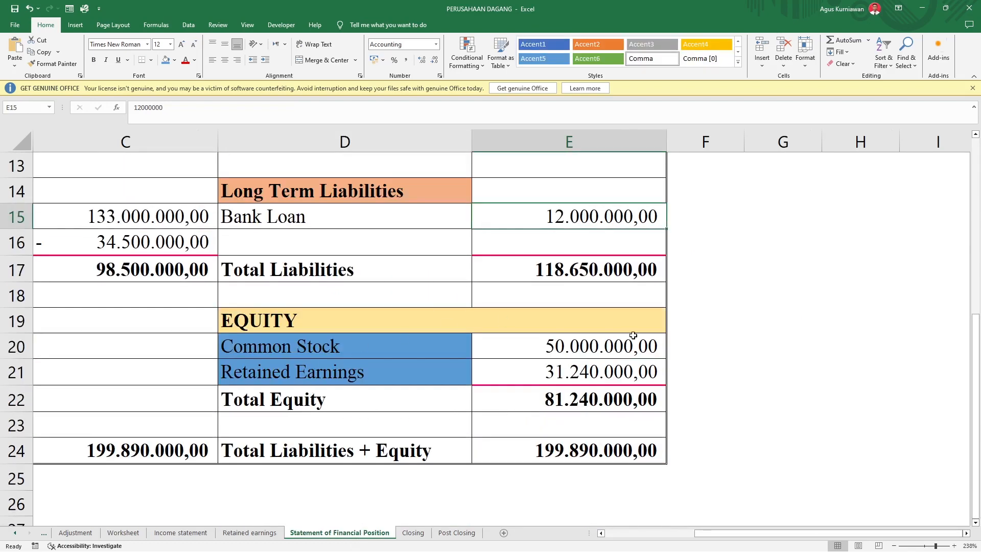
left_click(611, 364)
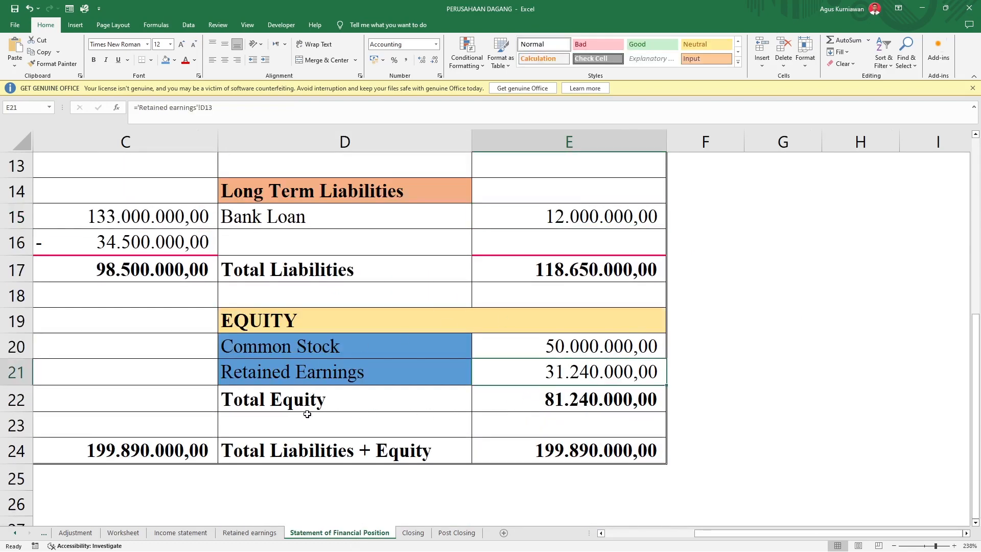
Step: Go to the Retained earnings sheet and examine the 31 December 2024 ending balance and the Net Income After Tax line
scroll(307, 414, "up", 1)
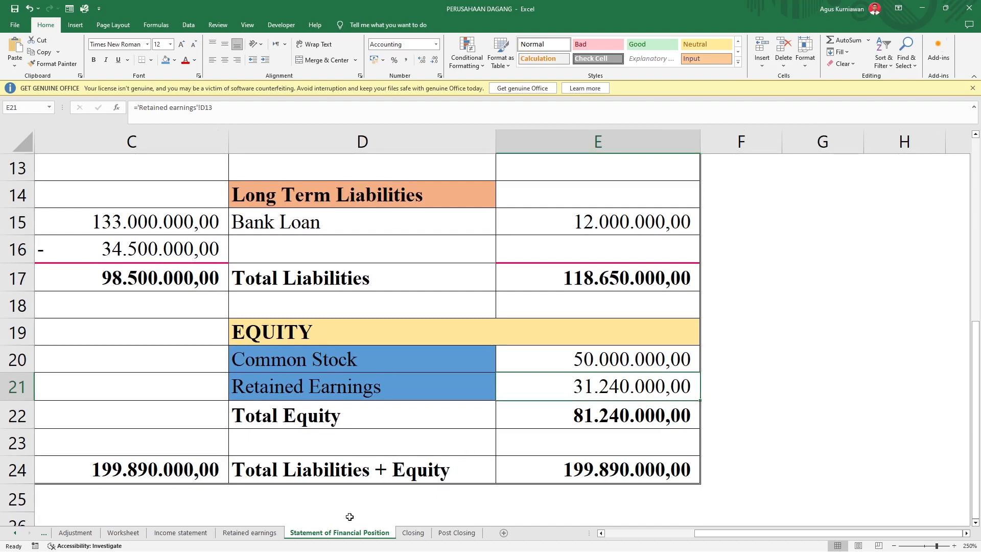
left_click(256, 533)
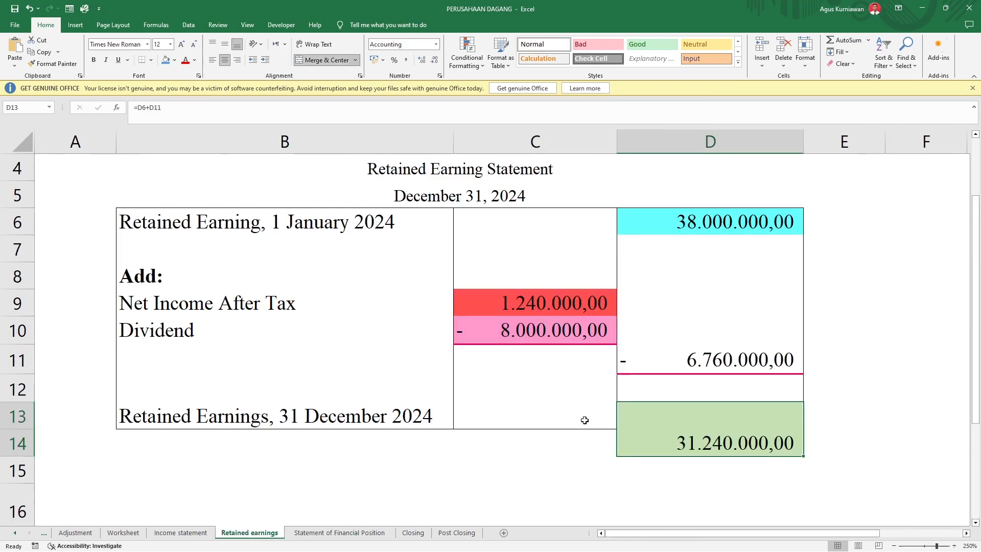
left_click(827, 430)
left_click(778, 429)
left_click(170, 321)
left_click(167, 304)
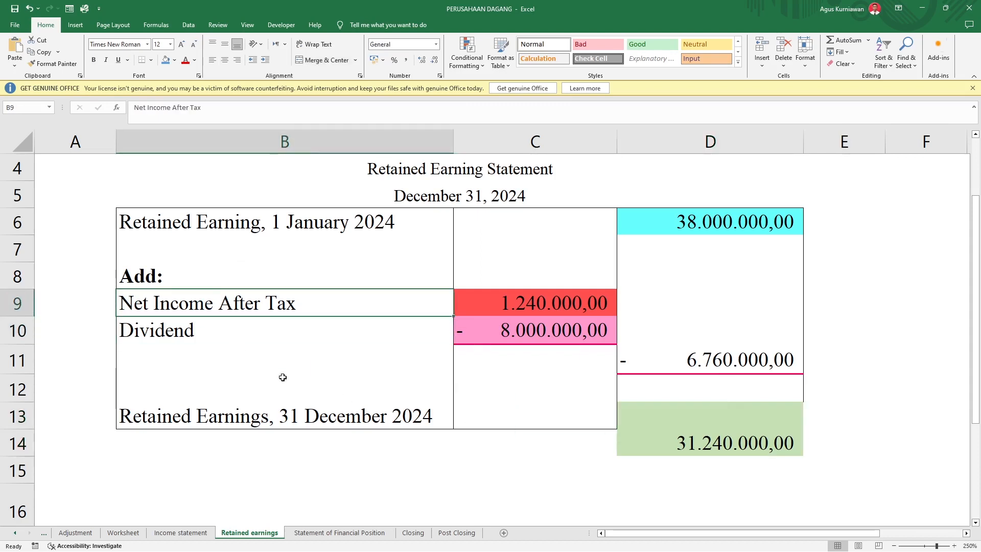
Step: Return to the Statement of Financial Position, recheck the formula behind the Retained Earnings amount, and fill that amount's cell with blue
left_click(370, 533)
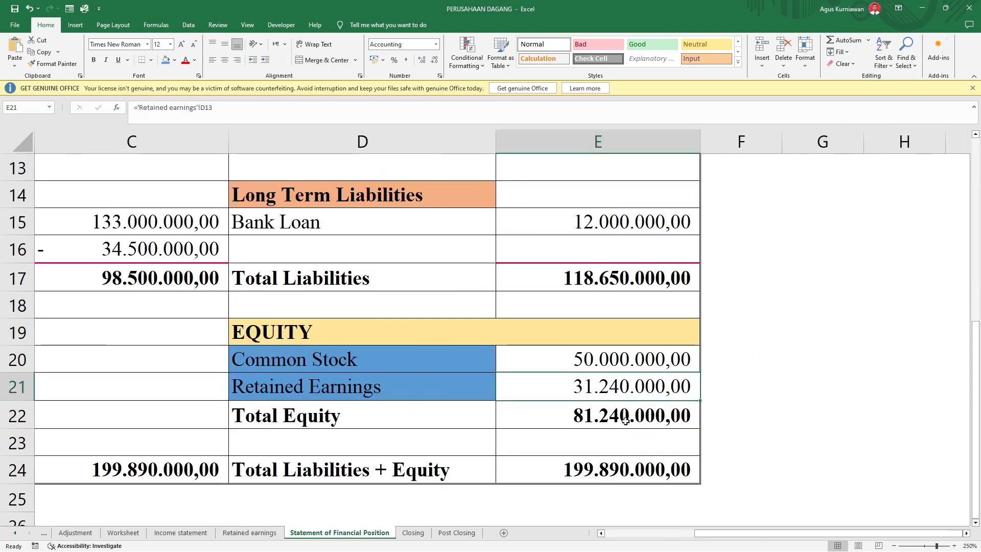
double_click(610, 386)
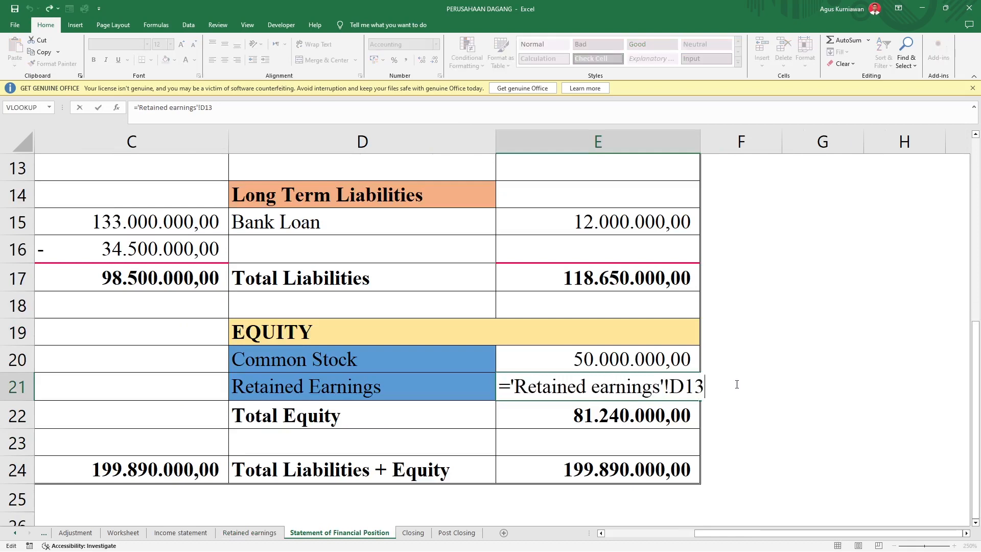
key("ctrl+Return")
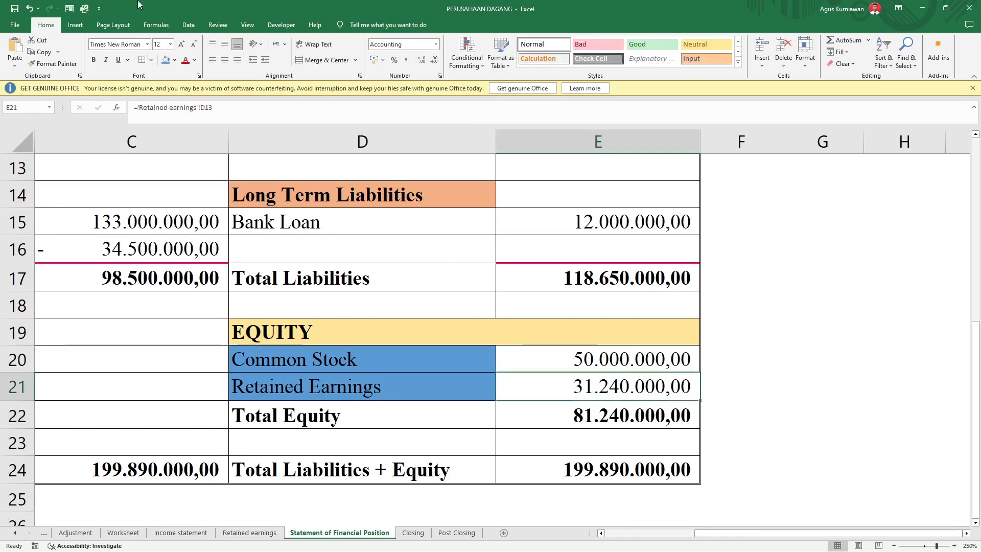
left_click(164, 61)
left_click(711, 396)
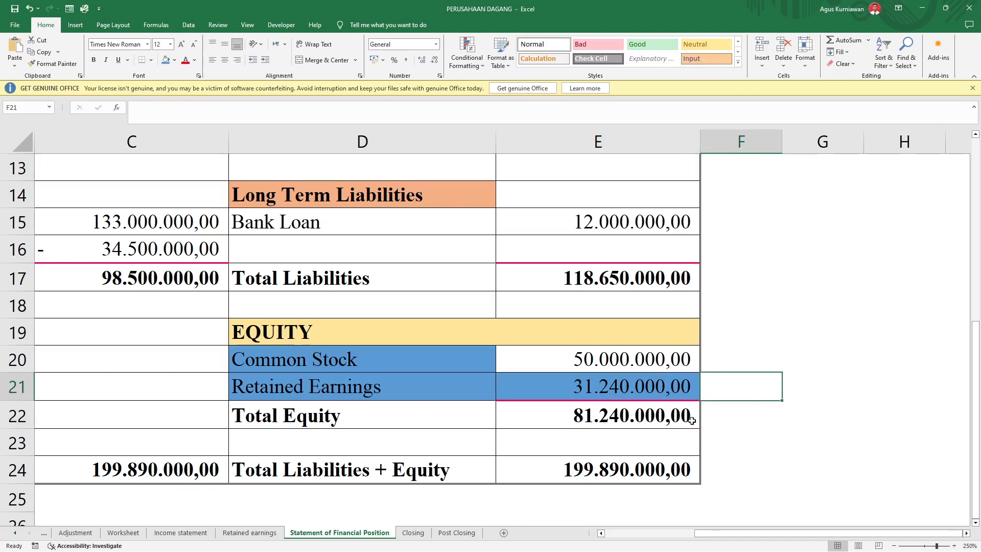
Step: Review the Retained Earnings amount and the Total Equity and Total Liabilities + Equity labels
left_click(611, 385)
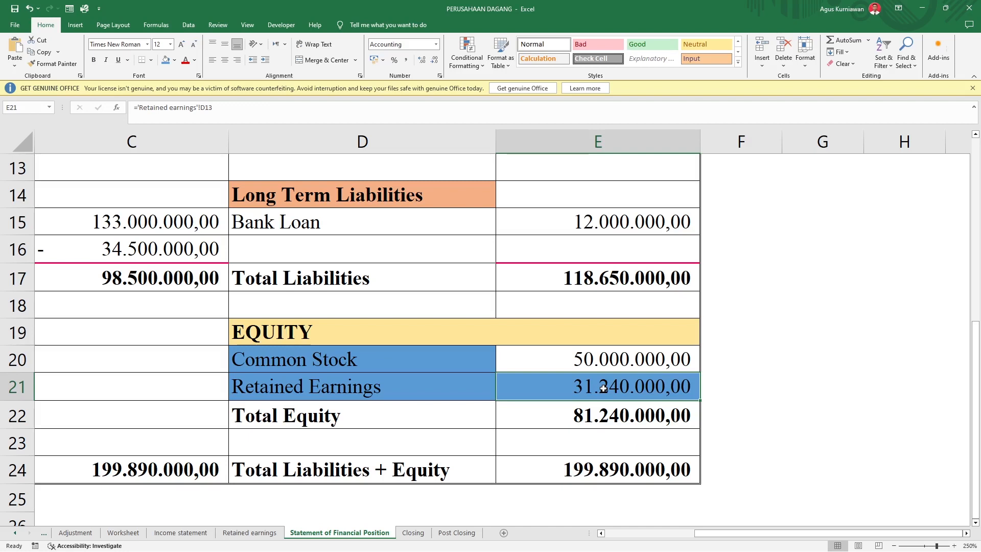
left_click(287, 424)
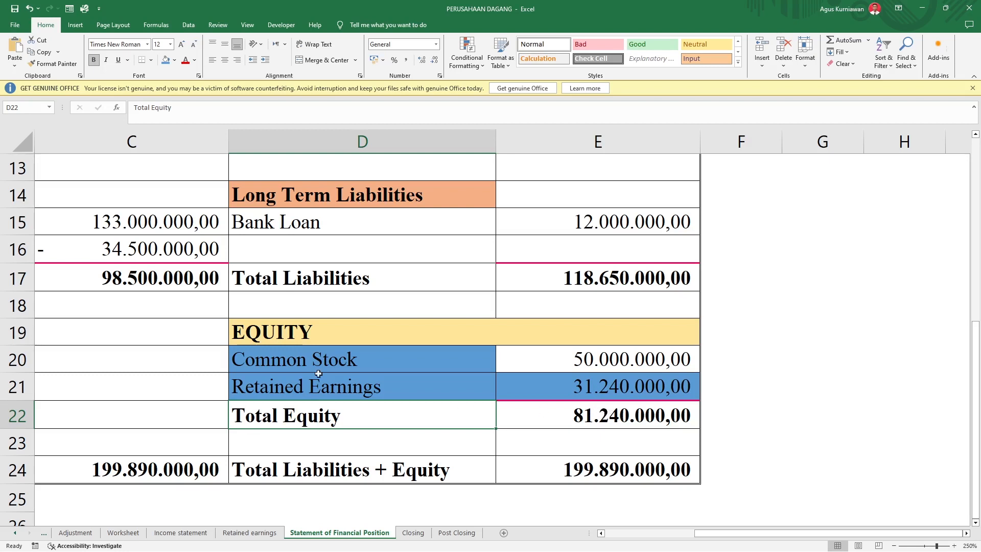
left_click(285, 470)
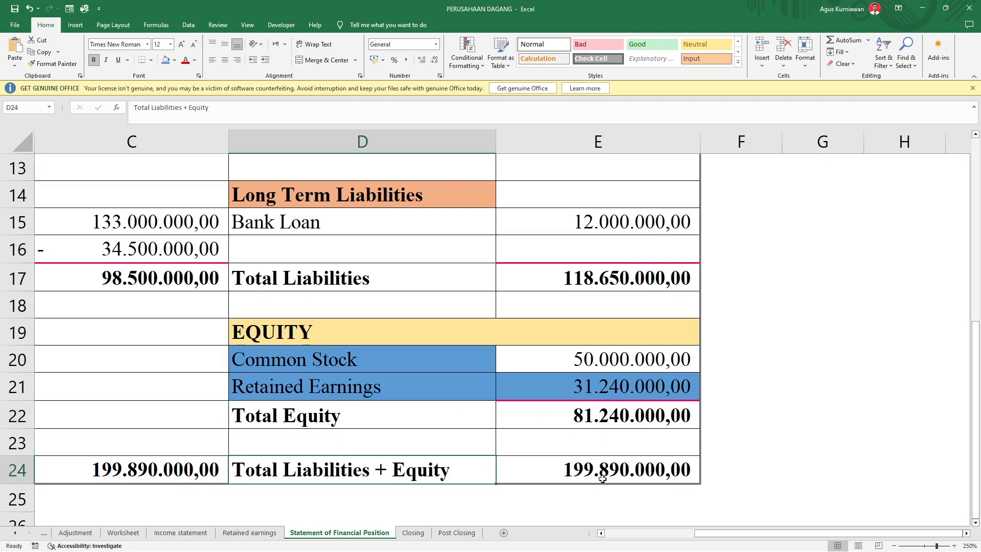
Step: Compare the Total Liabilities + Equity amount and its formula with the total assets amount in the same row
left_click(645, 478)
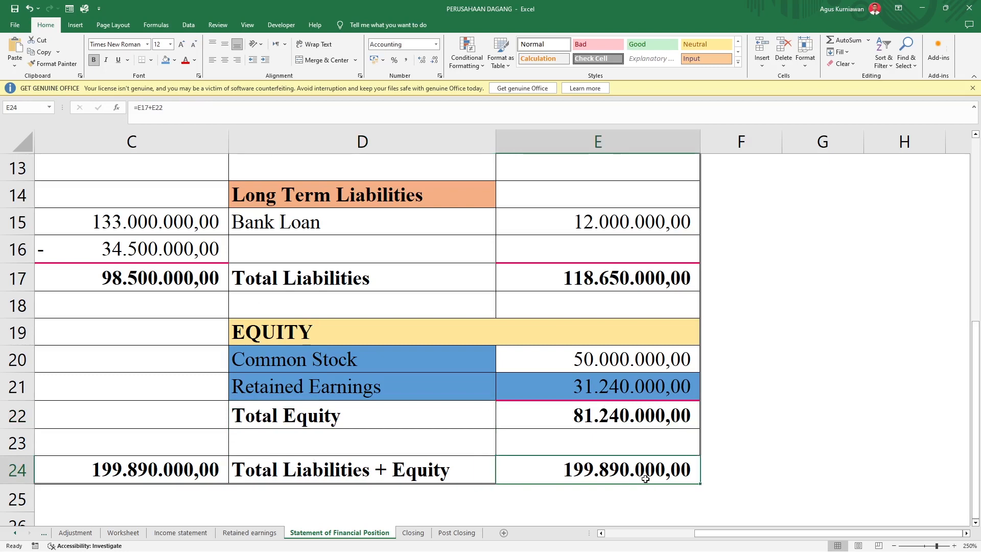
key("Left")
key("Left")
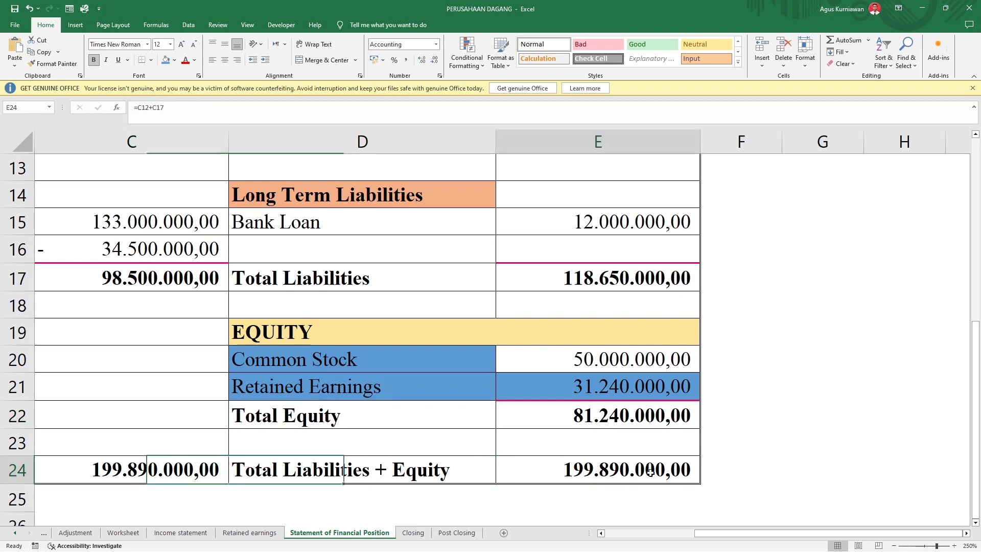
left_click(568, 472)
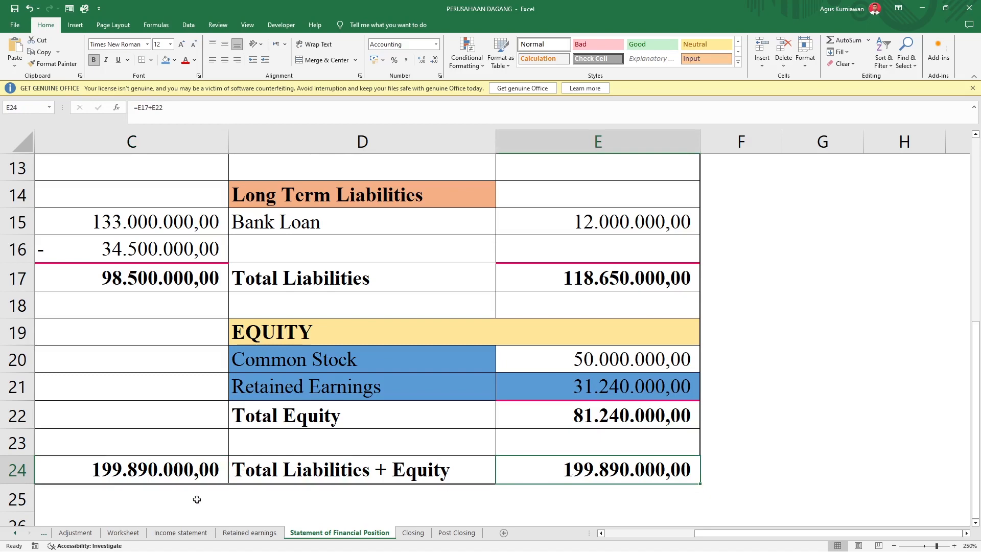
left_click(83, 477)
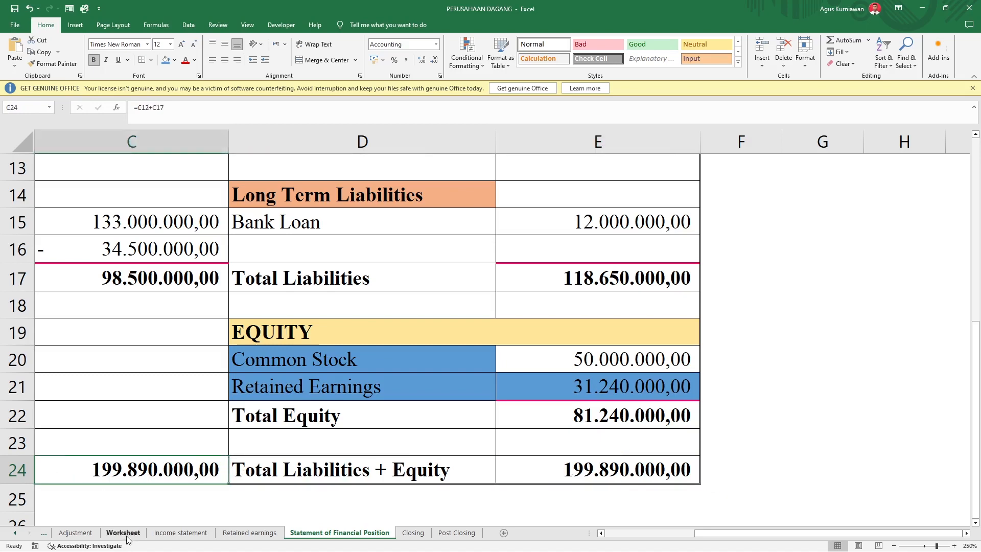
Step: Go to the Worksheet and examine the final debit and credit totals of its Balance Sheet columns
left_click(127, 534)
scroll(670, 403, "down", 8)
scroll(726, 425, "up", 1)
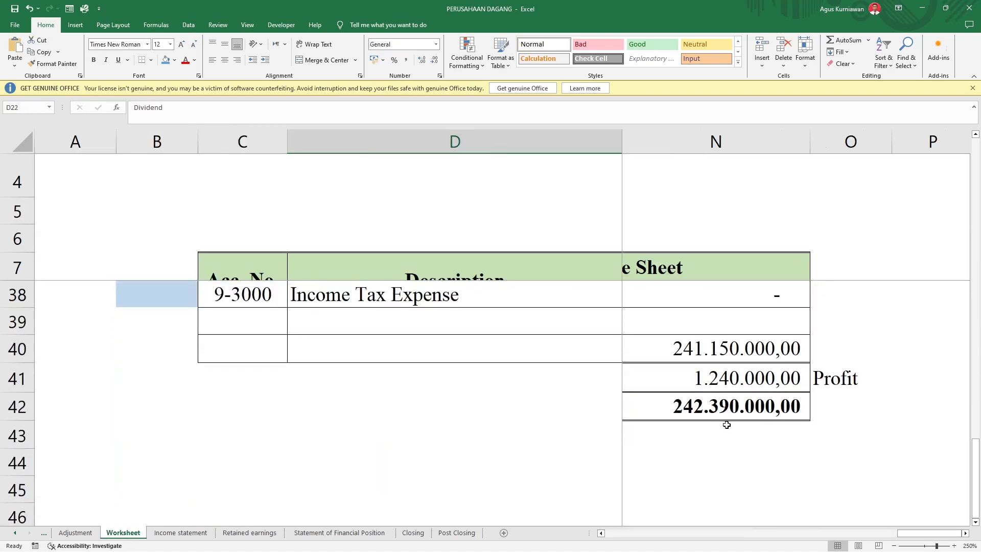
left_click(727, 409)
key("Left")
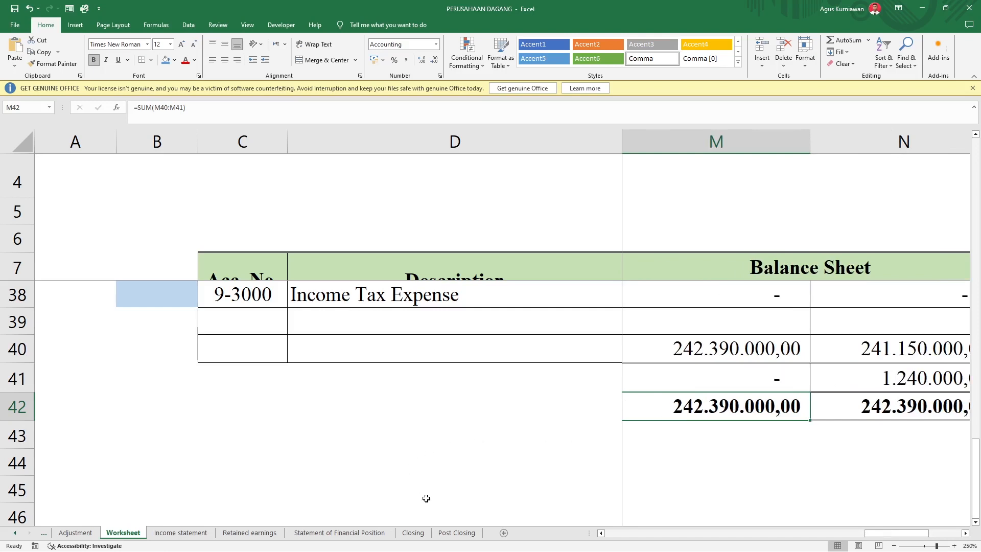
Step: Inspect the accumulated depreciation and Total Assets amounts on the Statement of Financial Position, and compare them with the Worksheet's Balance Sheet totals
left_click(375, 533)
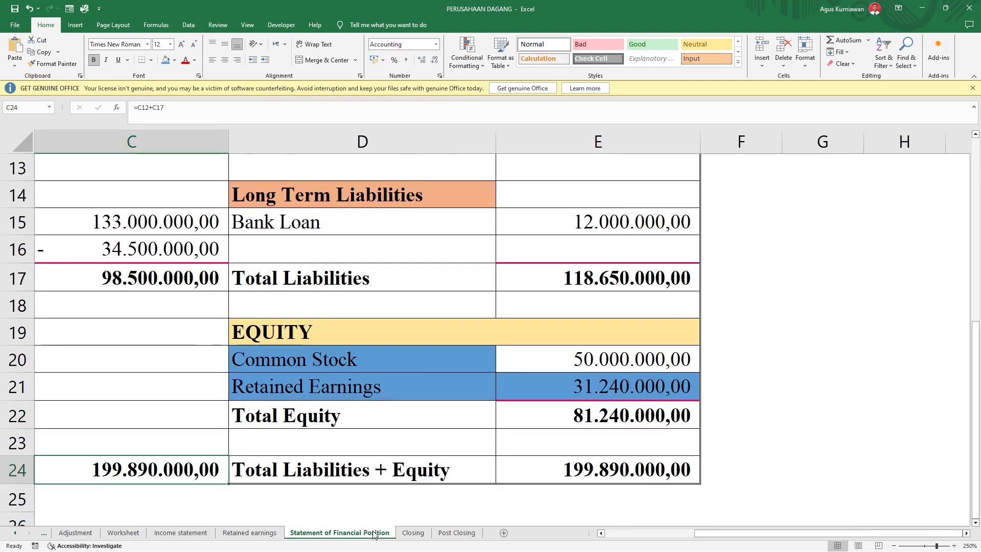
left_click(132, 250)
left_click(166, 469)
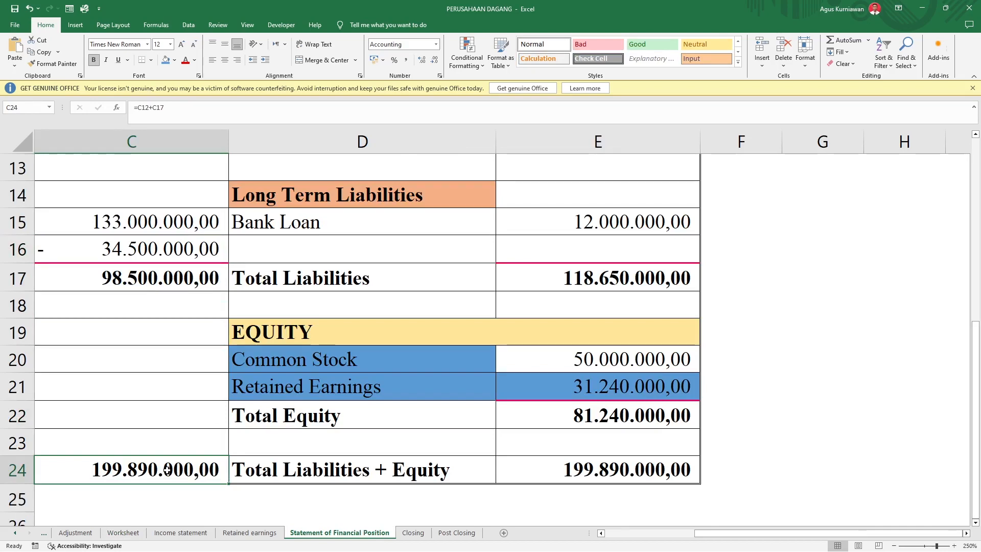
scroll(166, 470, "left", 3)
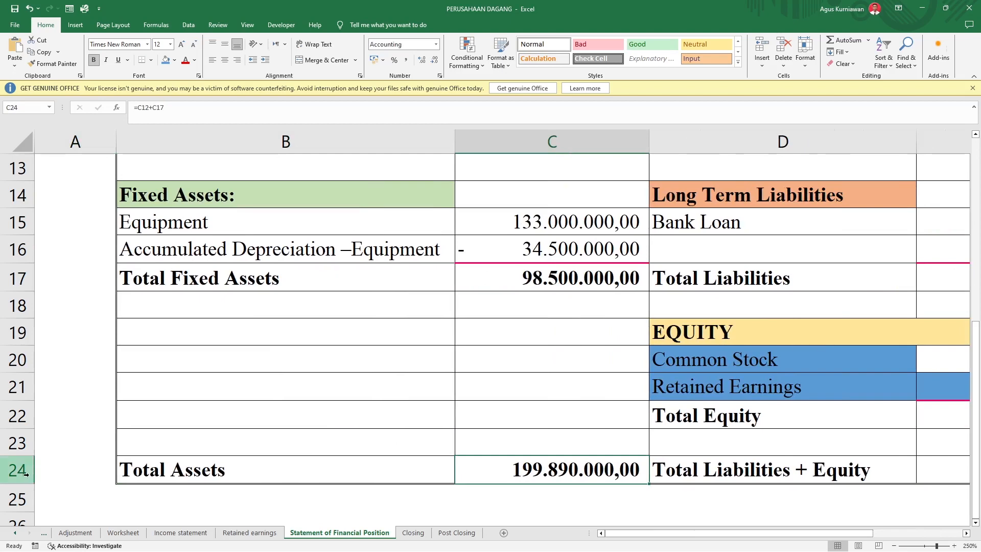
left_click(123, 532)
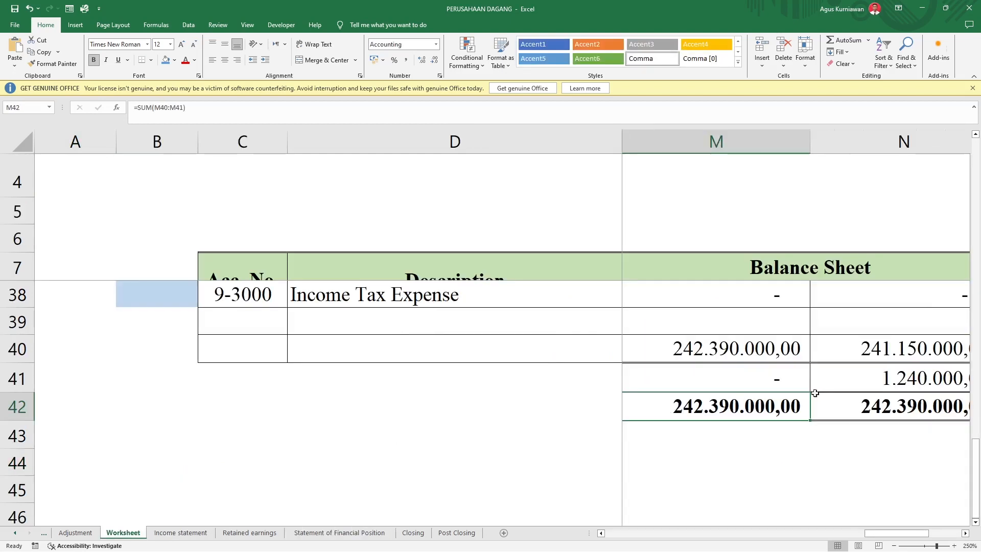